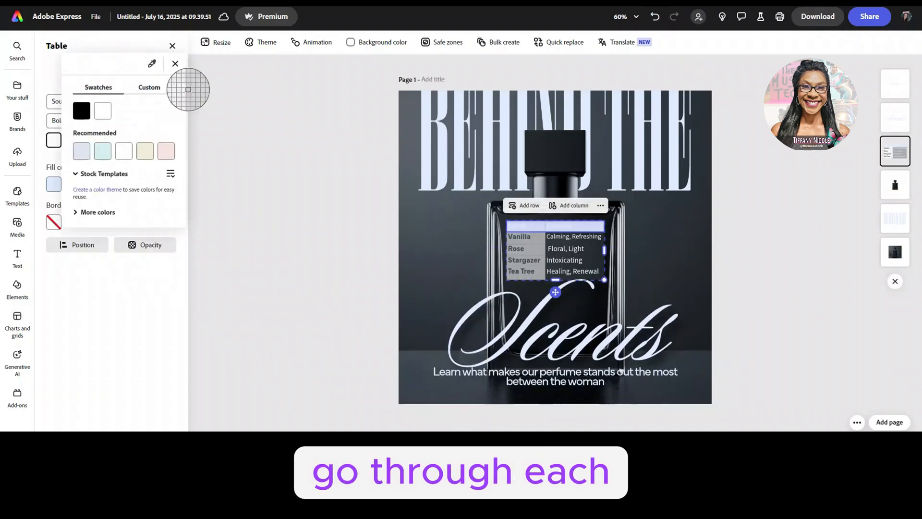
click(438, 255)
click(330, 242)
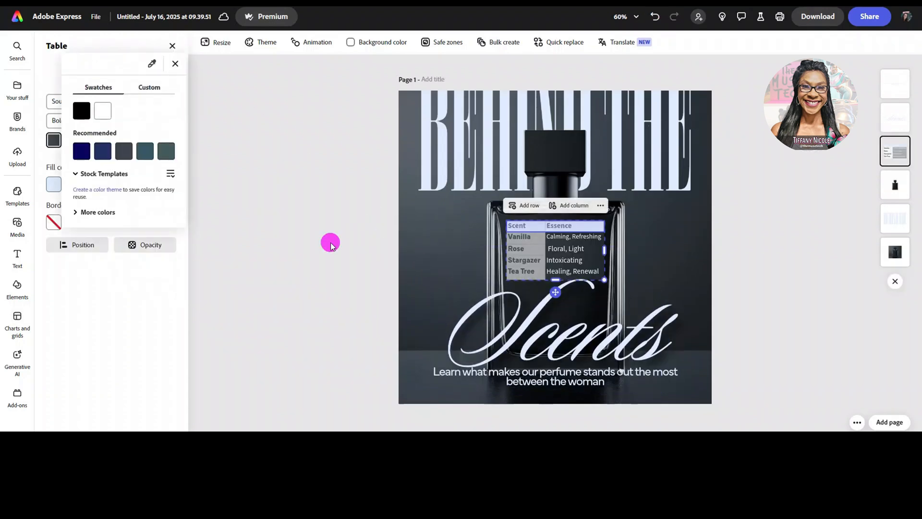
click(330, 242)
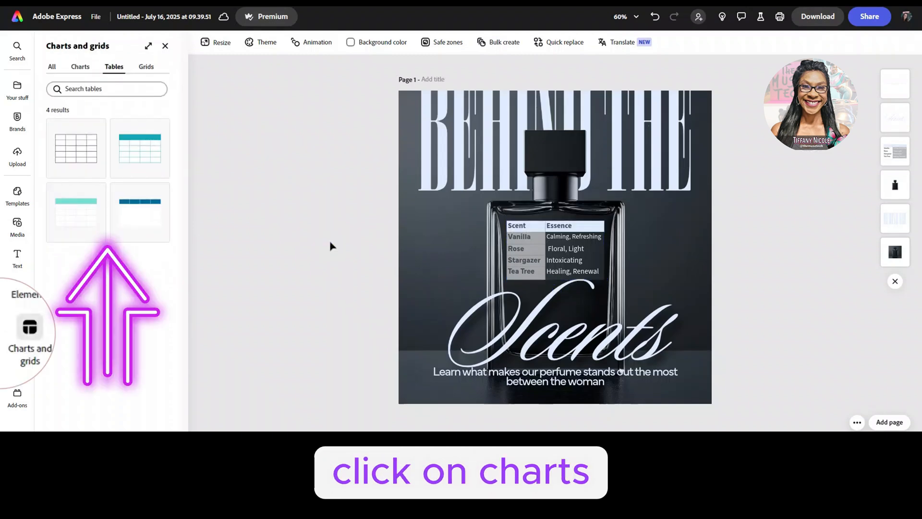
key(ctrl+z)
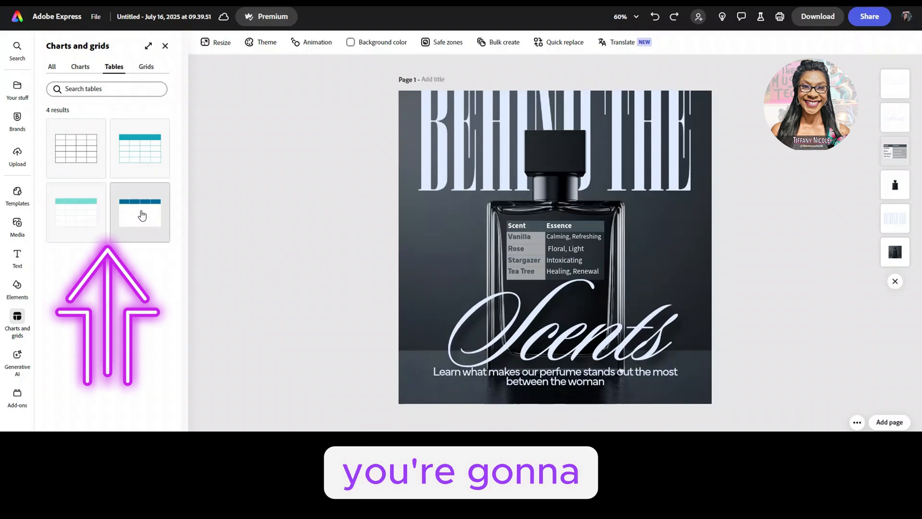
Step: Insert the four-column table with the dark blue header and recolour its header row fill with a dark shade sampled from the background image
click(142, 215)
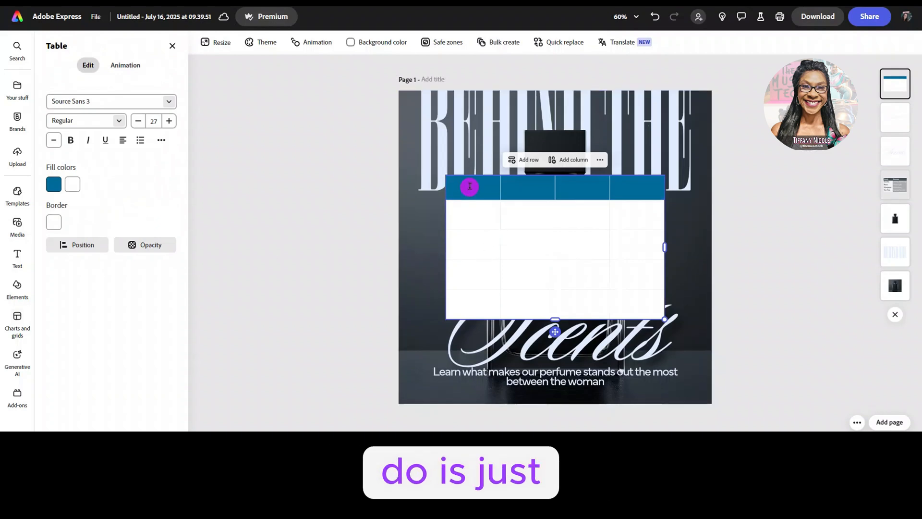
drag(470, 186, 634, 224)
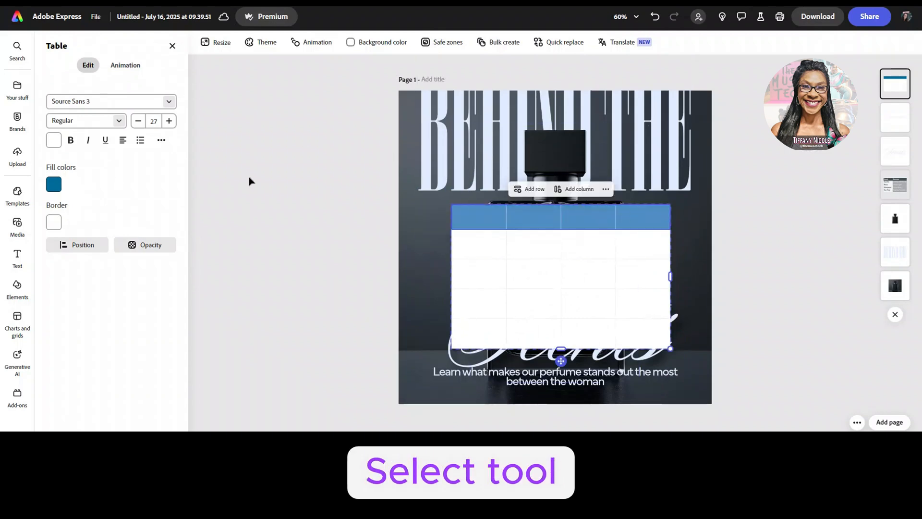
click(55, 186)
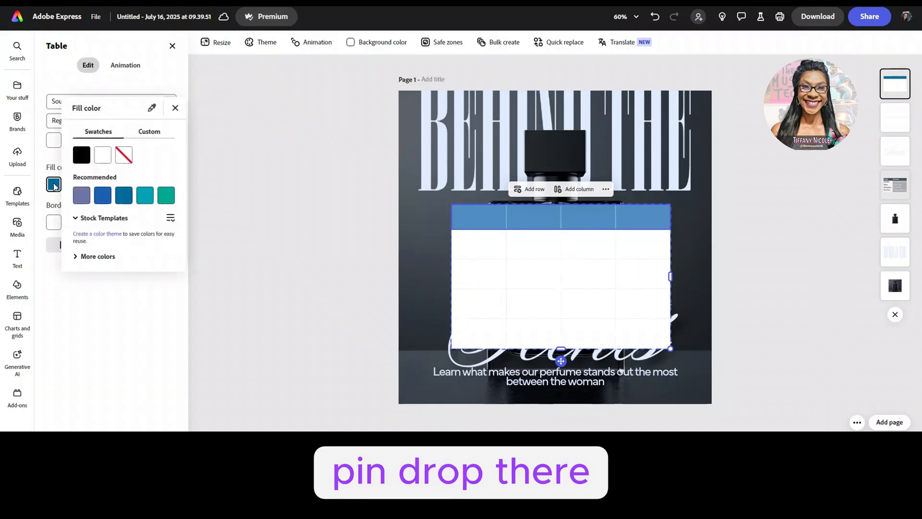
click(152, 109)
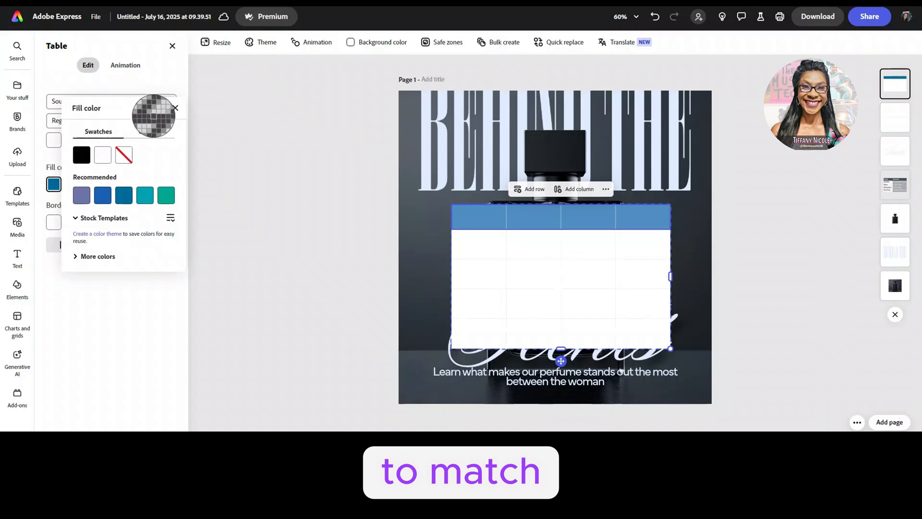
click(421, 275)
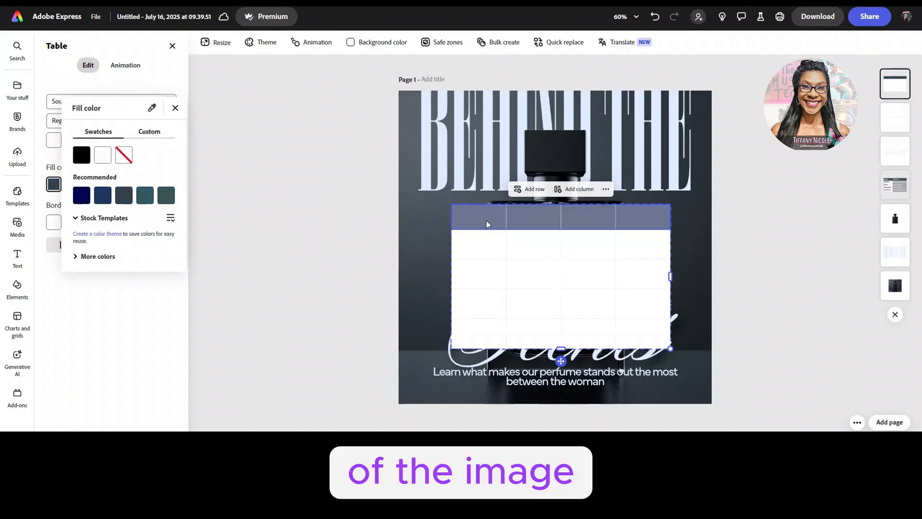
Step: Reduce the header row fill's opacity to 72% using the custom colour settings
click(156, 131)
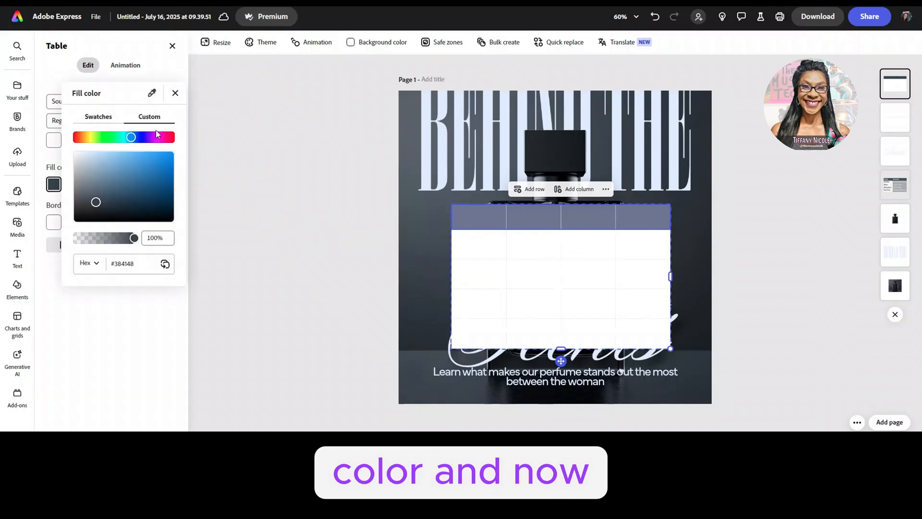
drag(134, 243, 111, 243)
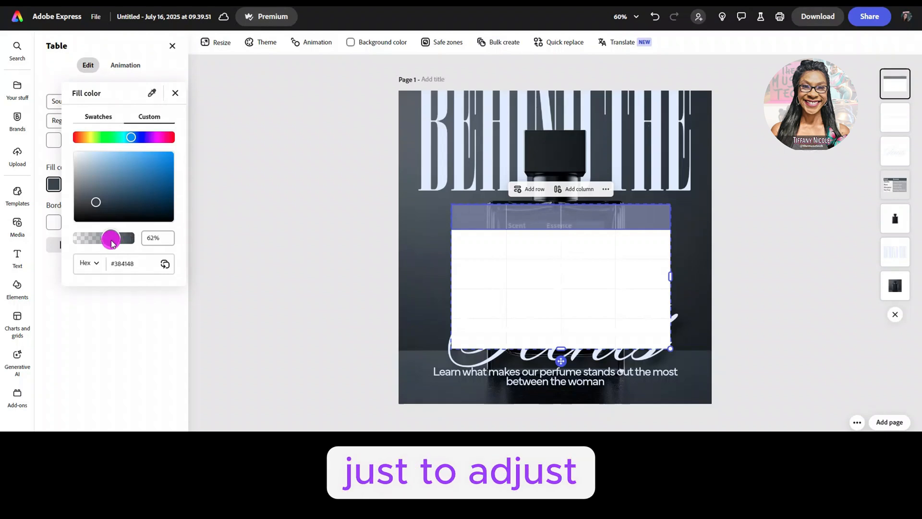
drag(118, 244, 119, 244)
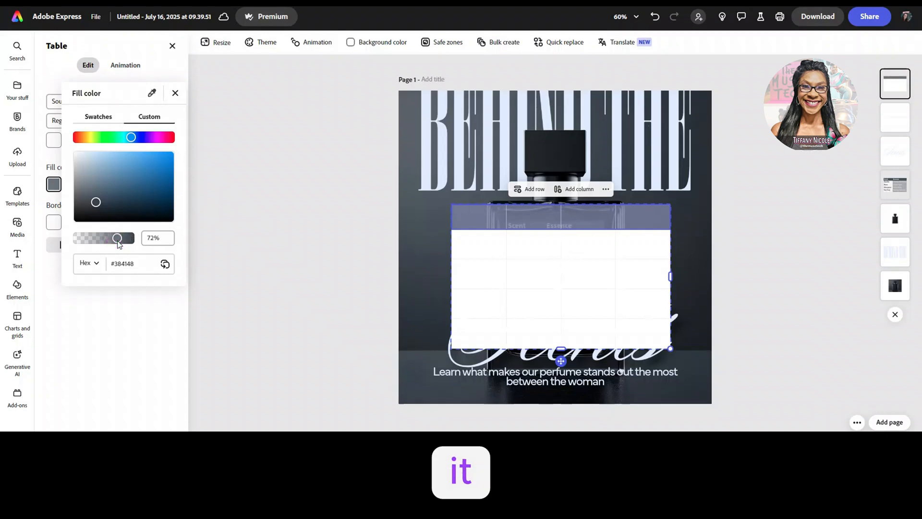
click(271, 238)
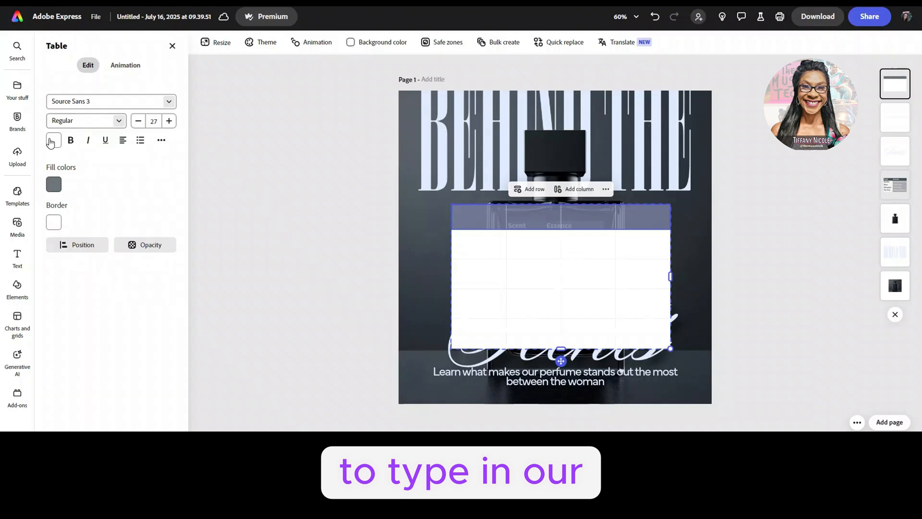
Step: Enter the headings "Scent" and "Essence" in the first two header cells of the new table
click(477, 219)
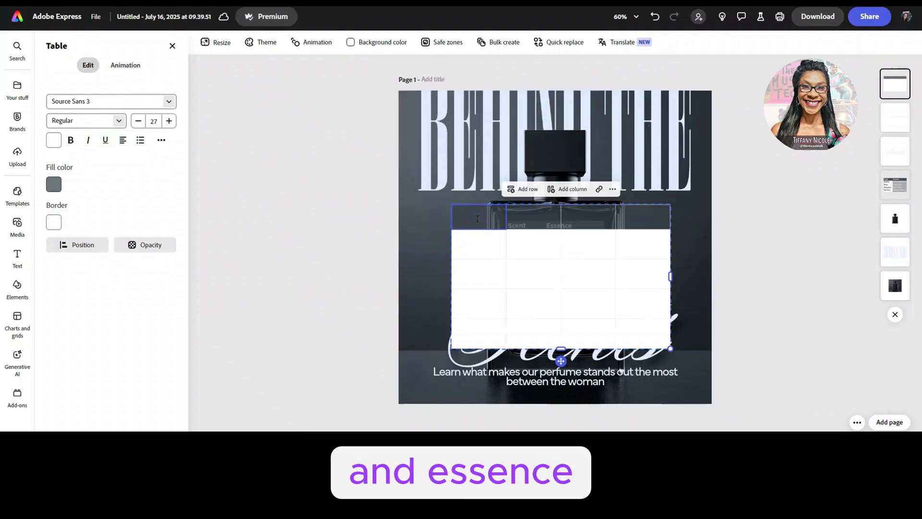
text(Scen)
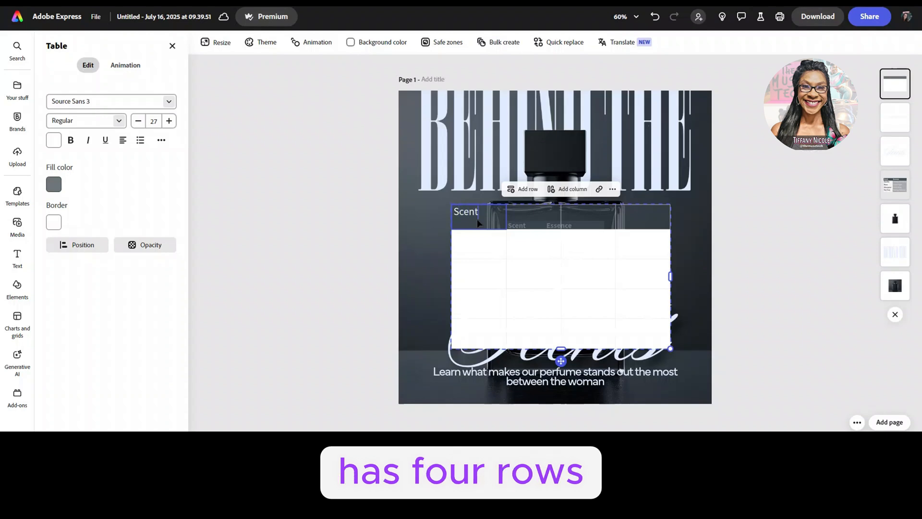
text(t)
key(Tab)
text(Essenc)
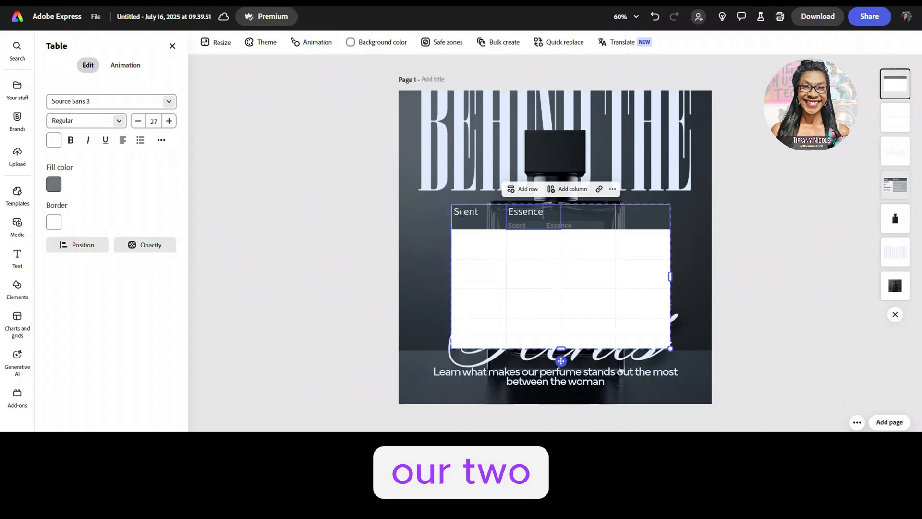
Step: Set the font of the Scent and Essence heading cells to Mundial Bold
drag(462, 213, 526, 226)
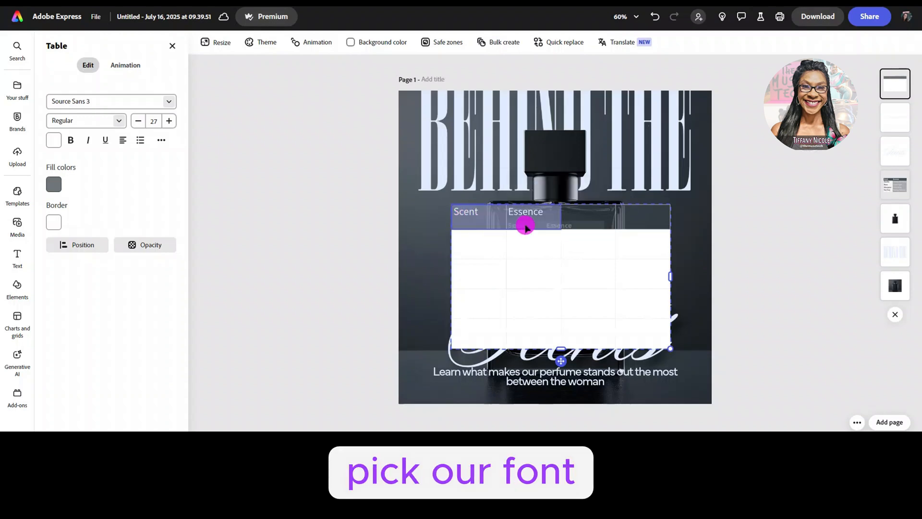
click(170, 102)
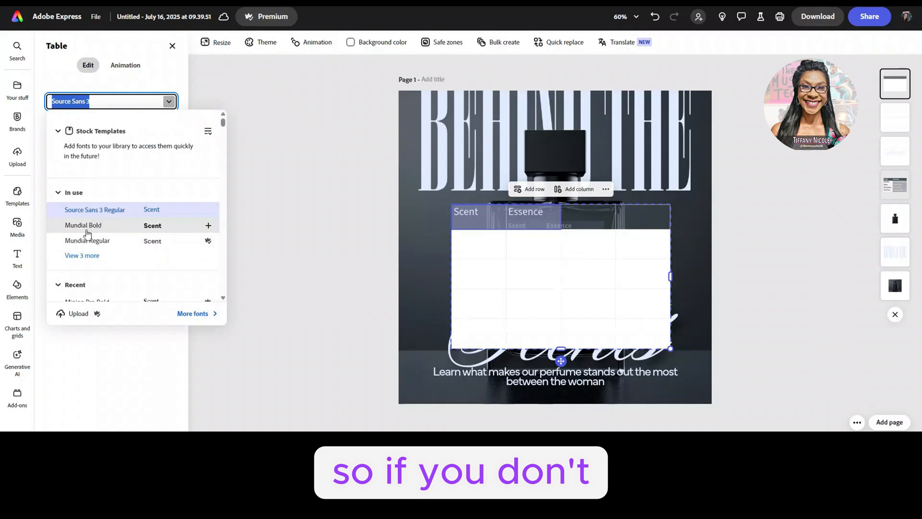
click(90, 229)
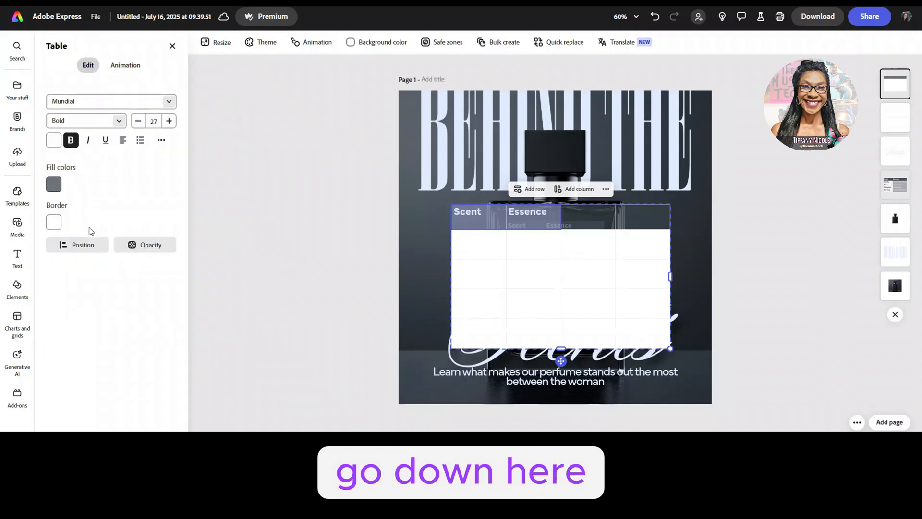
Step: Look through the additional font categories and the Art Deco typefaces available for the headings
click(167, 101)
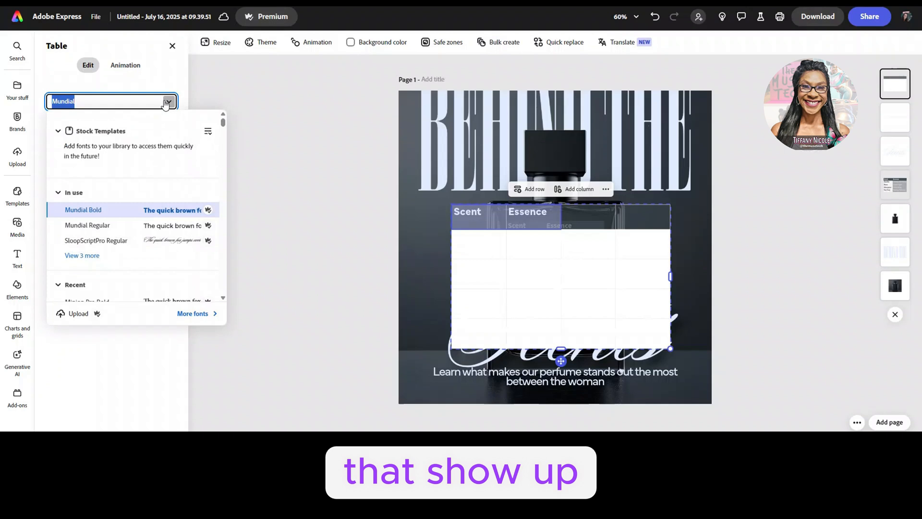
click(193, 317)
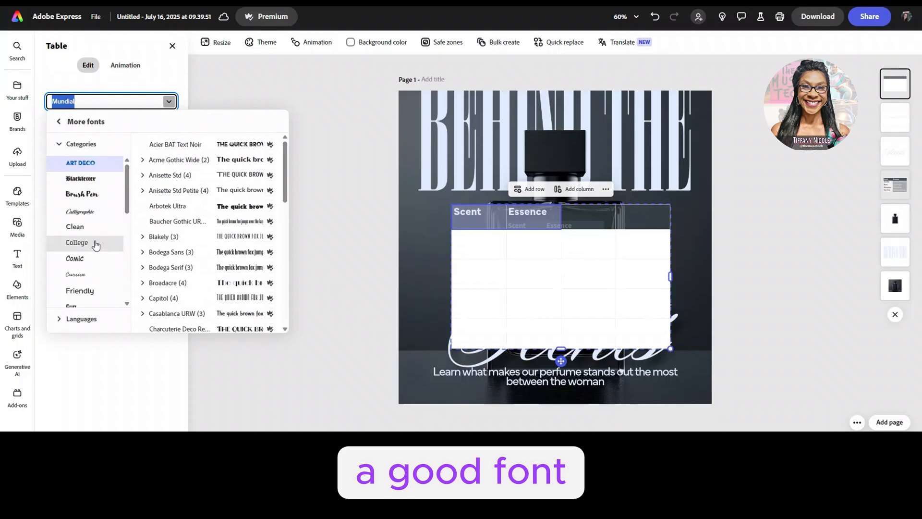
scroll(89, 293, down, 5)
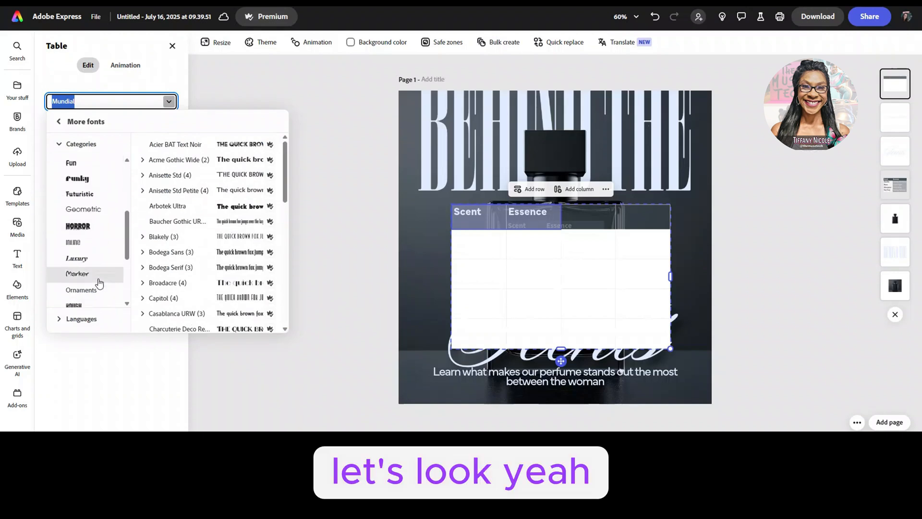
scroll(96, 283, down, 3)
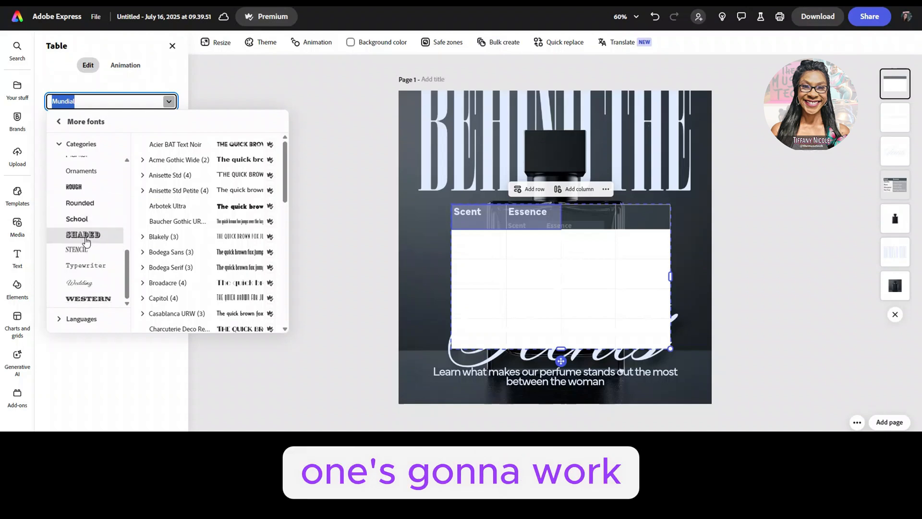
scroll(246, 152, down, 2)
scroll(246, 151, down, 10)
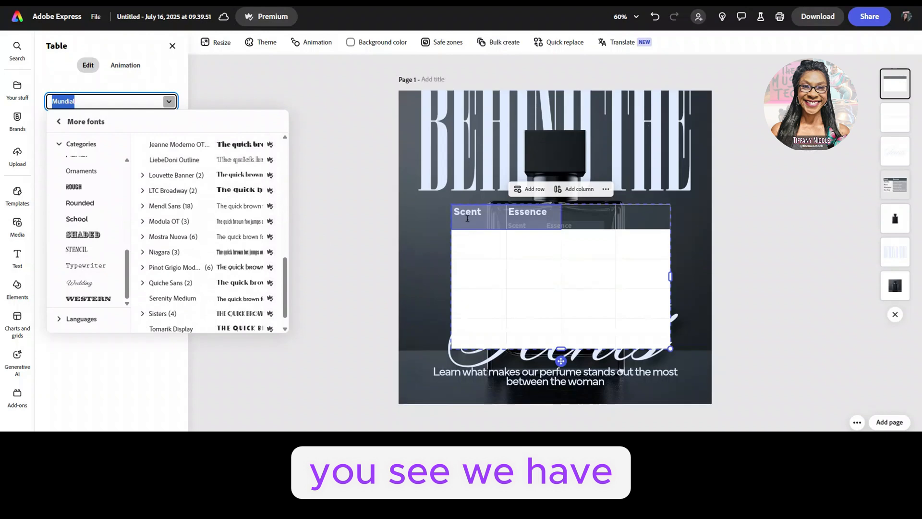
Step: Select the new table's whole header row and reduce its height to fit the heading text
click(597, 220)
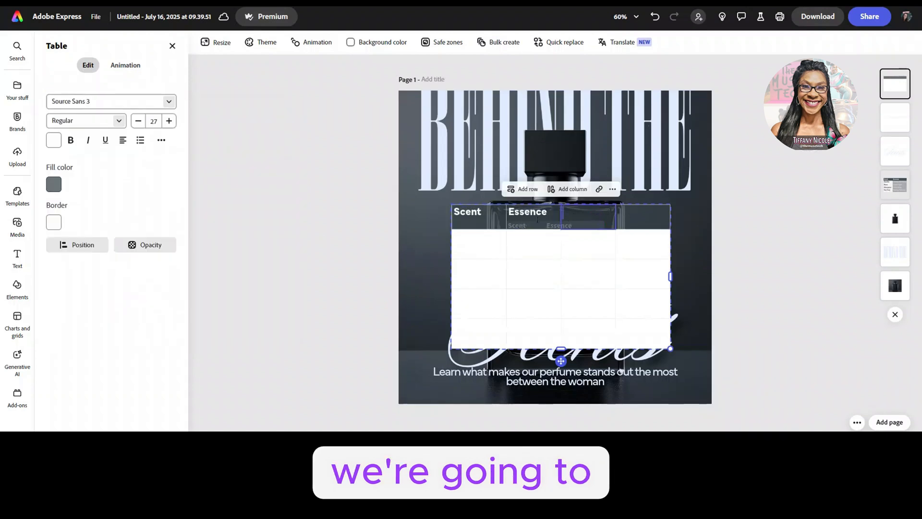
drag(460, 225, 646, 214)
drag(472, 231, 468, 220)
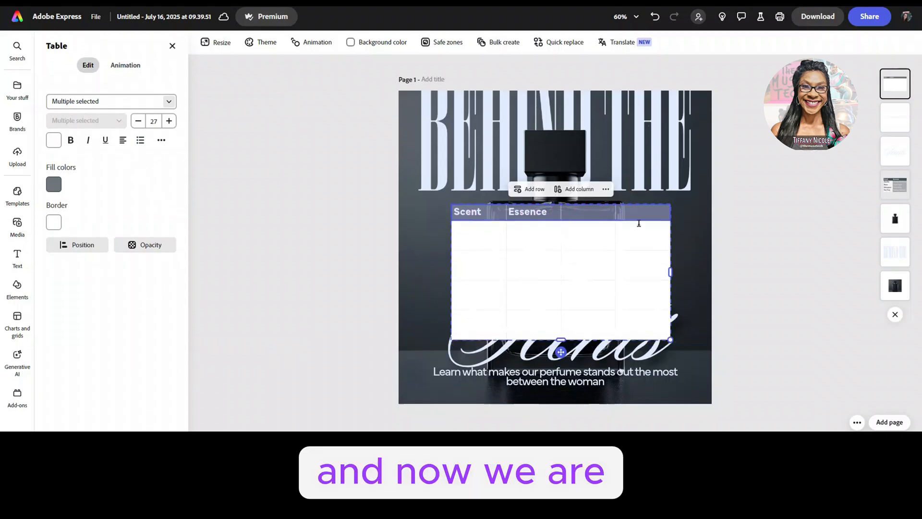
Step: Delete the two empty columns after Essence so the new table keeps only the Scent and Essence columns
click(641, 213)
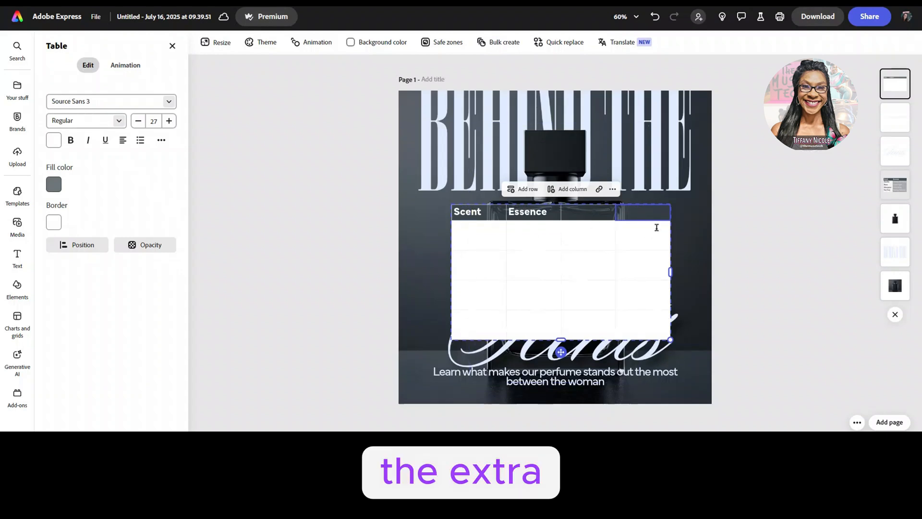
click(613, 191)
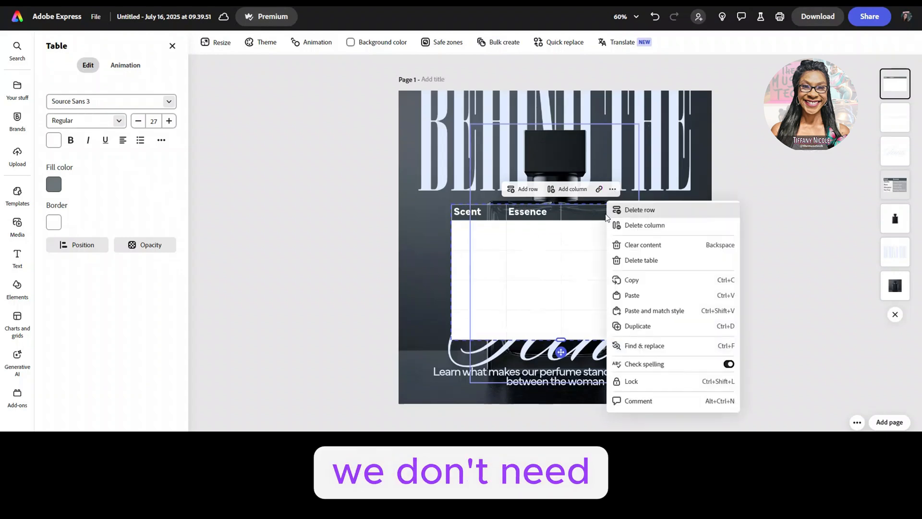
click(633, 225)
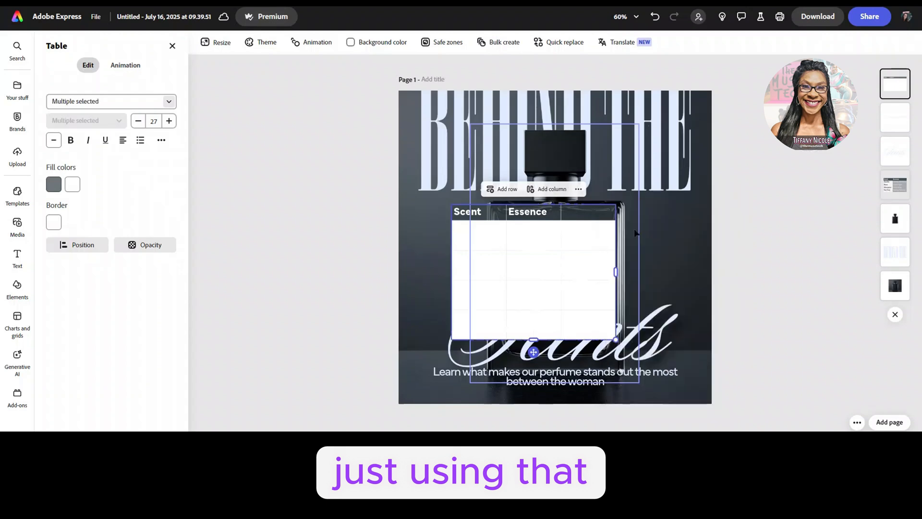
click(579, 210)
click(585, 189)
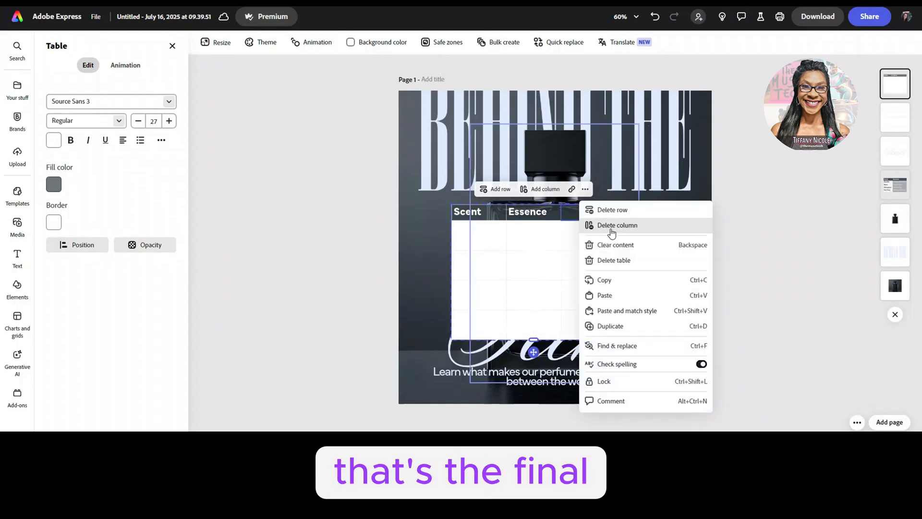
click(621, 230)
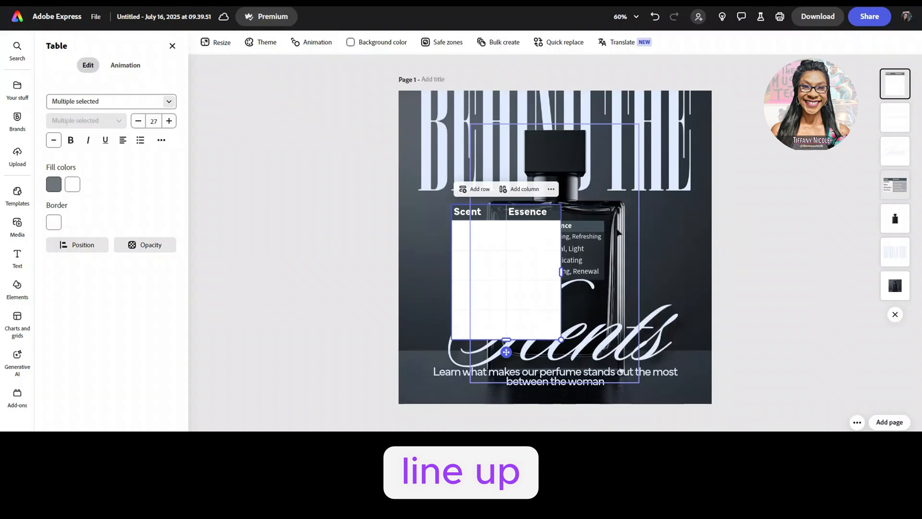
Step: Move the new table onto the perfume bottle, aligned with the original table's side edge, and scale it down to the original's width
mouse_move(480, 243)
mouse_down()
mouse_move(494, 284)
mouse_move(543, 280)
mouse_move(534, 280)
mouse_up()
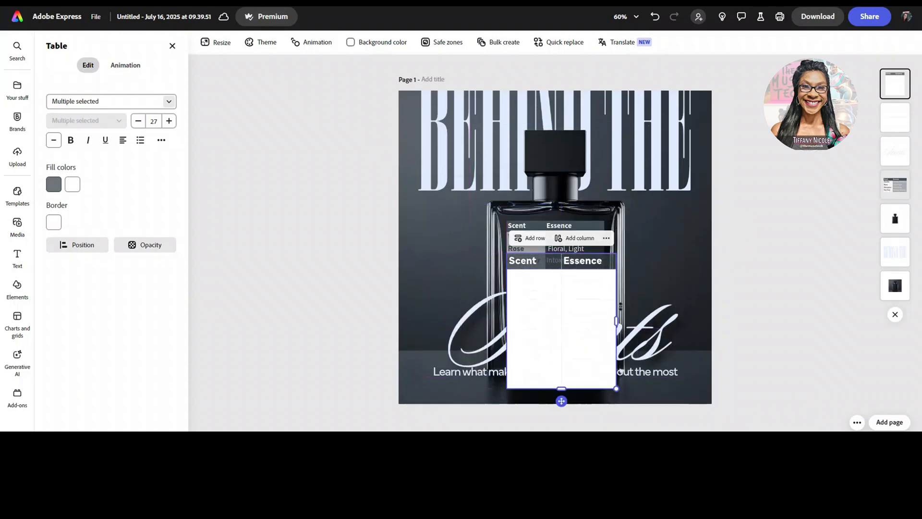
drag(618, 388, 604, 374)
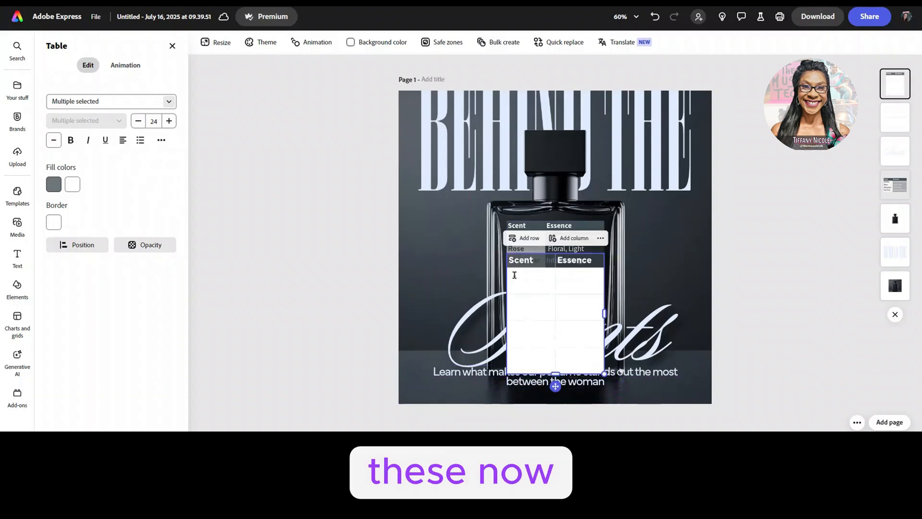
Step: Select all empty body rows of the new table and shorten them together to make the table more compact
click(534, 283)
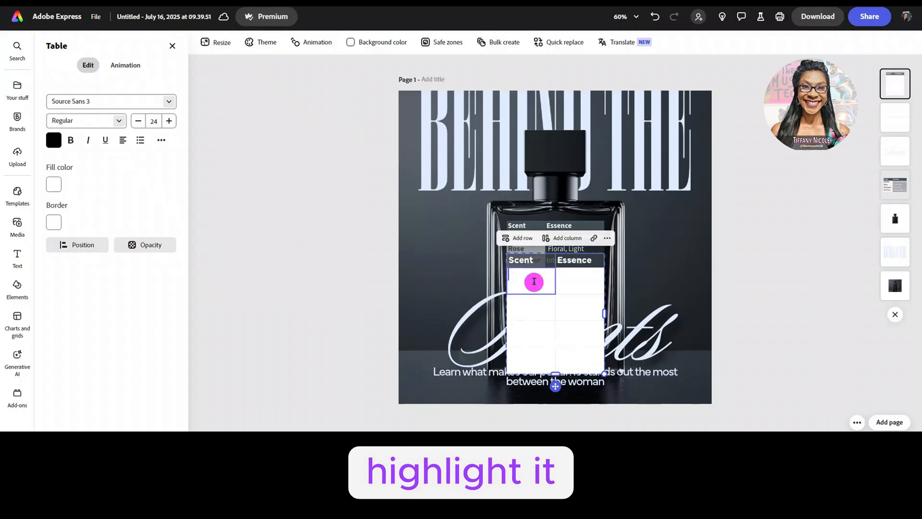
drag(556, 287, 572, 363)
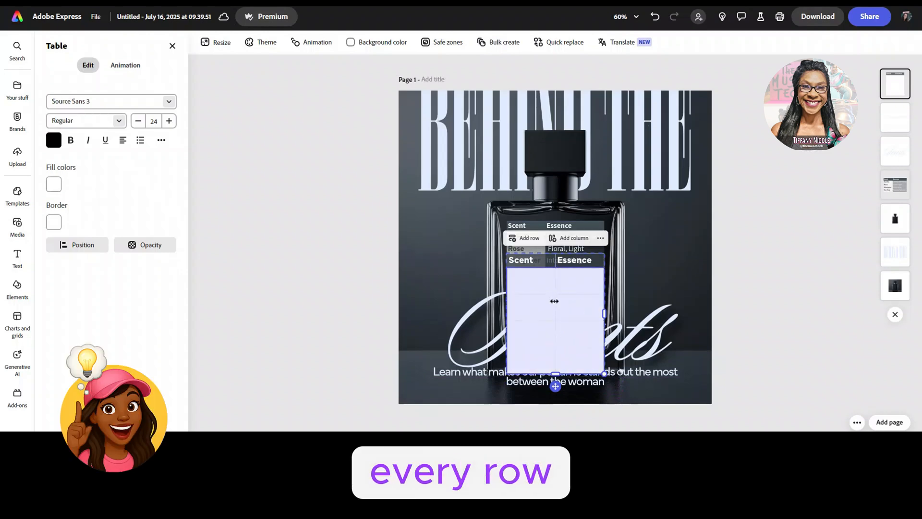
drag(546, 294, 542, 328)
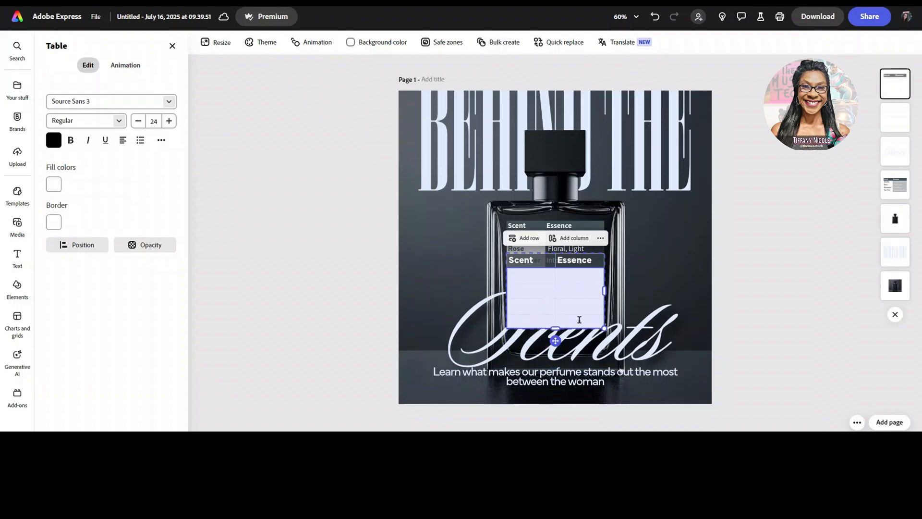
Step: Move the new table off the original one, down beside the lower part of the perfume bottle
click(769, 275)
click(534, 275)
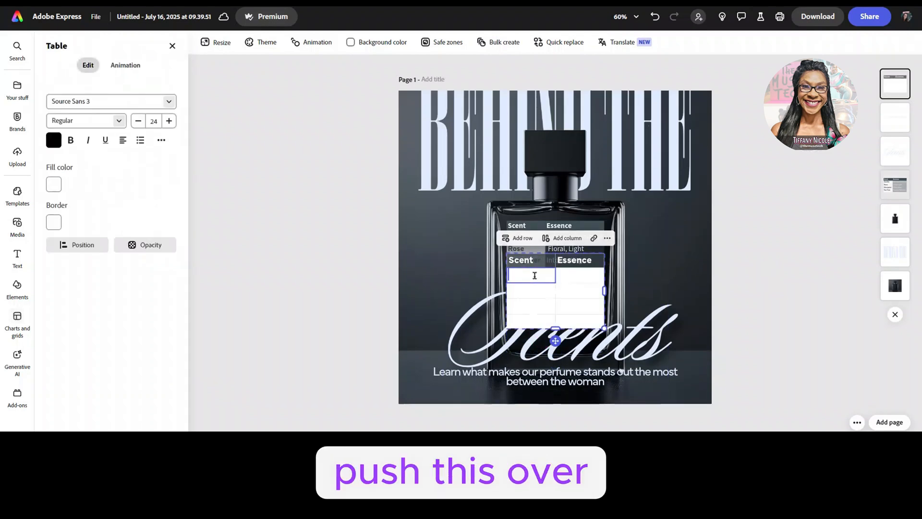
click(583, 274)
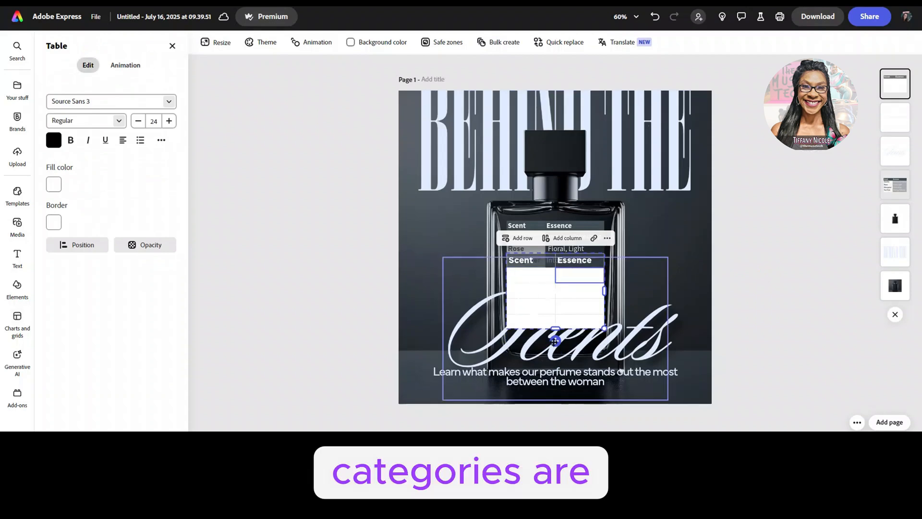
drag(555, 341, 647, 367)
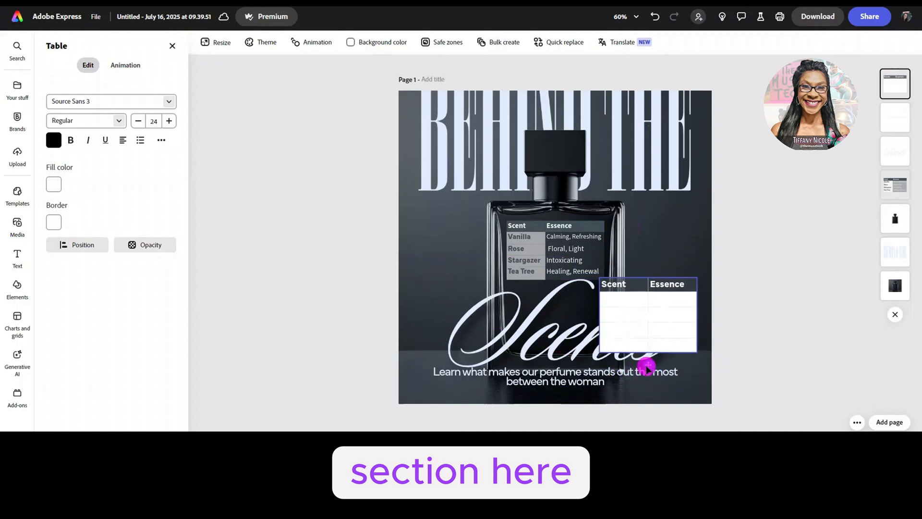
Step: Fill the new table's empty Scent cells with dark gray #454E56 sampled from the backdrop, at 77% opacity
click(614, 298)
drag(613, 297, 616, 344)
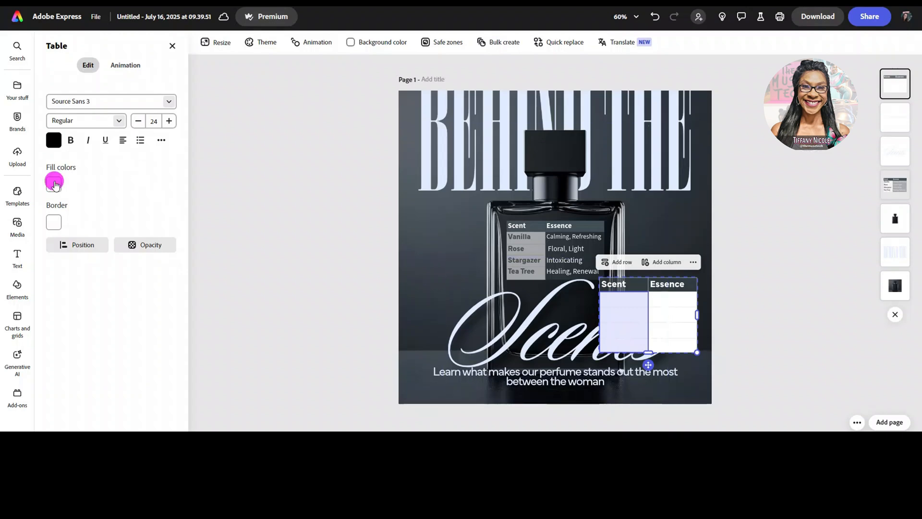
click(54, 183)
click(153, 108)
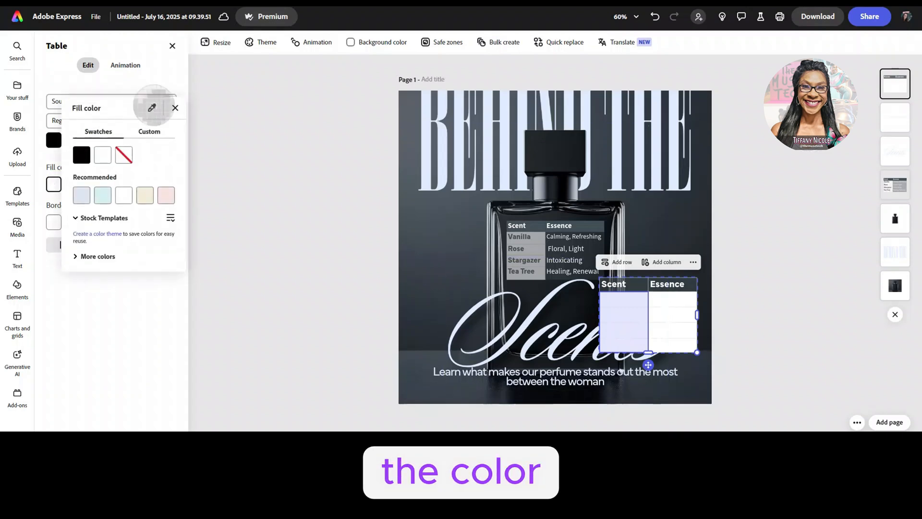
click(438, 235)
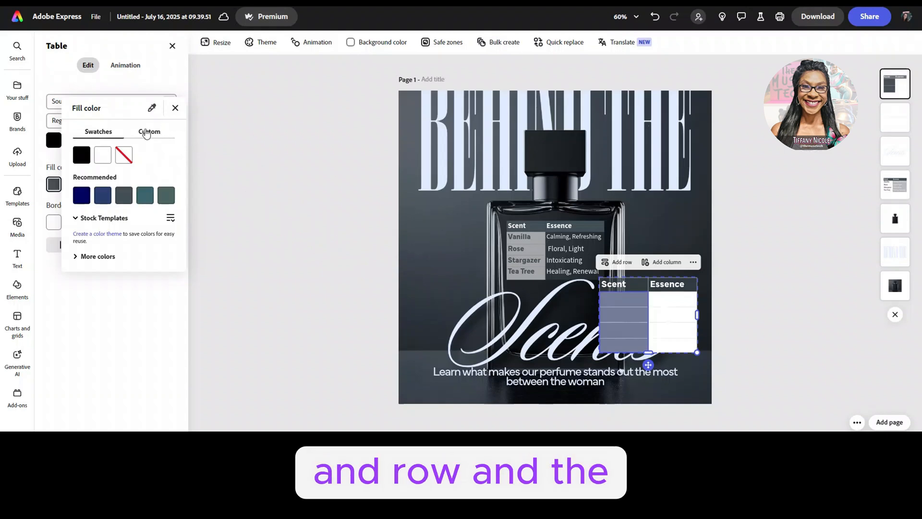
click(147, 132)
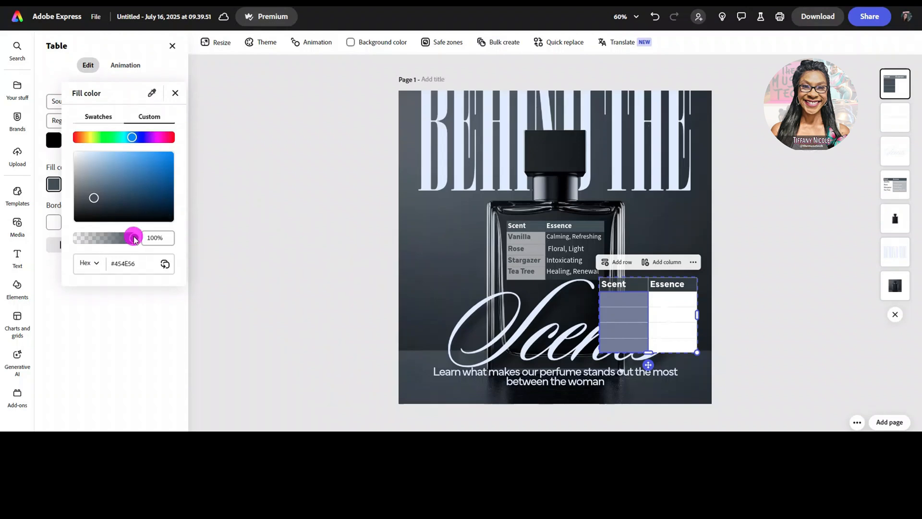
drag(134, 239, 123, 240)
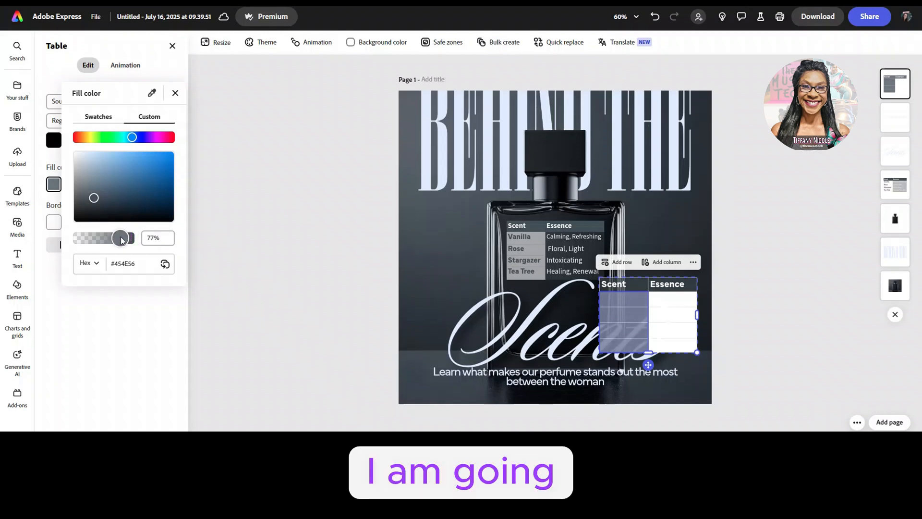
click(288, 204)
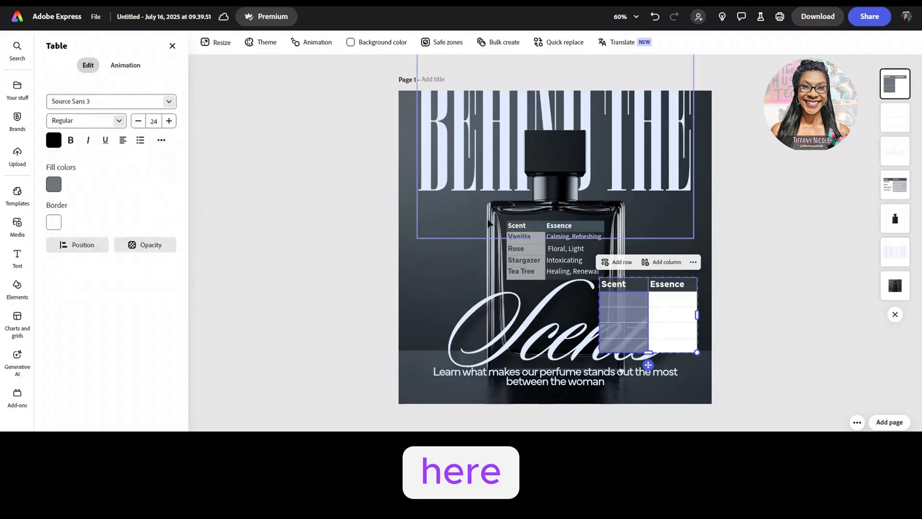
Step: Copy the four scent names, Vanilla through Tea Tree, from the original table into the new table's Scent column
click(529, 239)
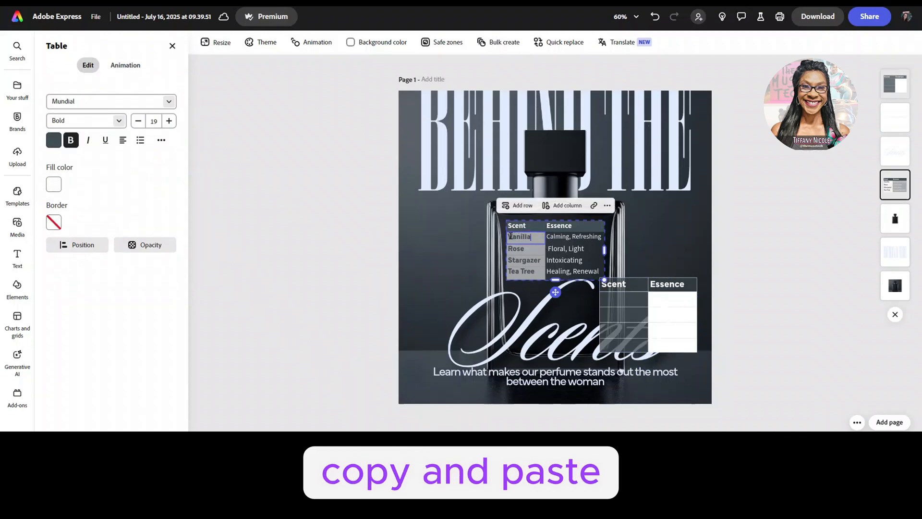
drag(511, 235, 516, 273)
key(ctrl+c)
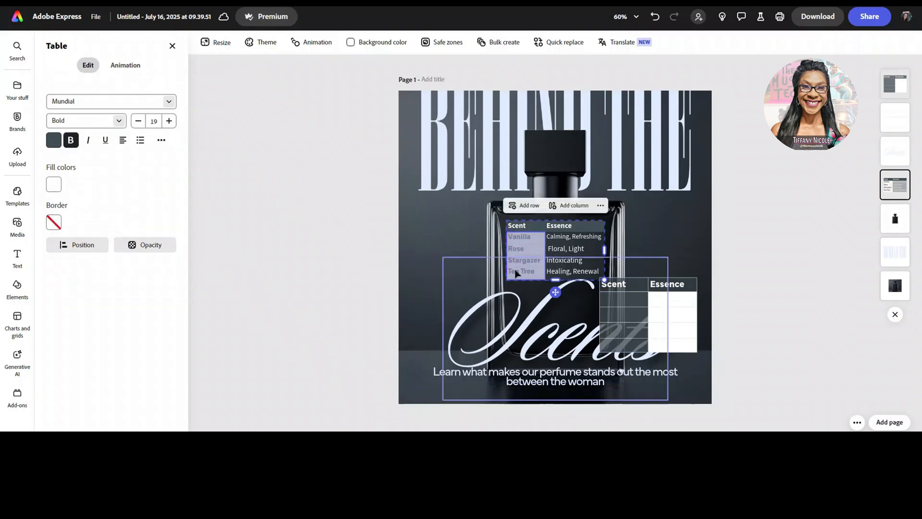
click(625, 301)
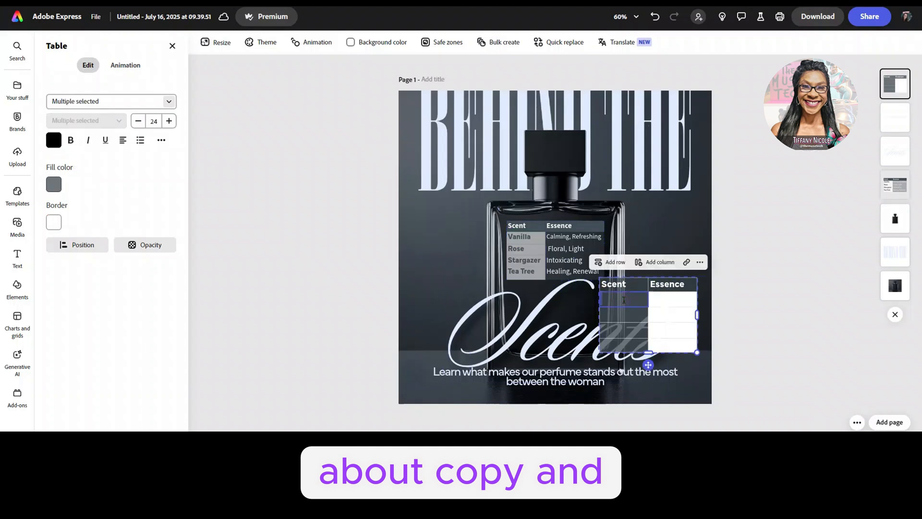
drag(624, 300, 618, 342)
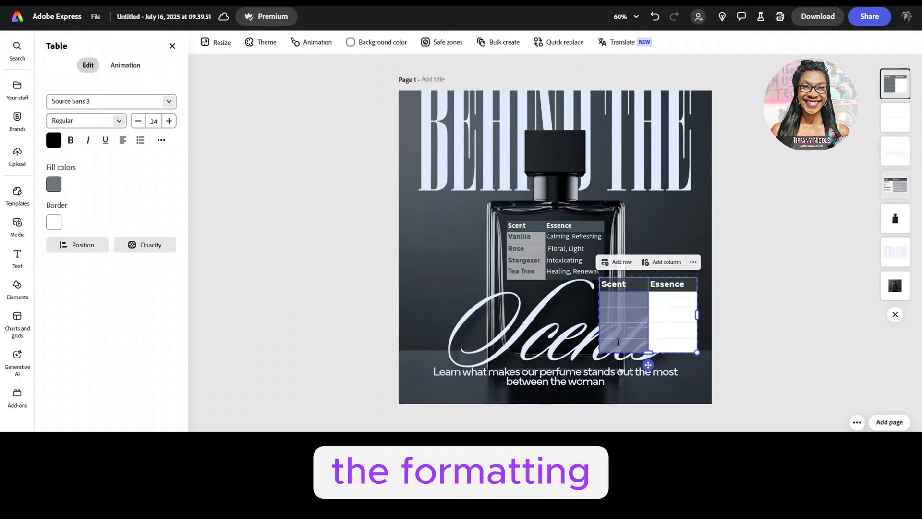
key(ctrl+v)
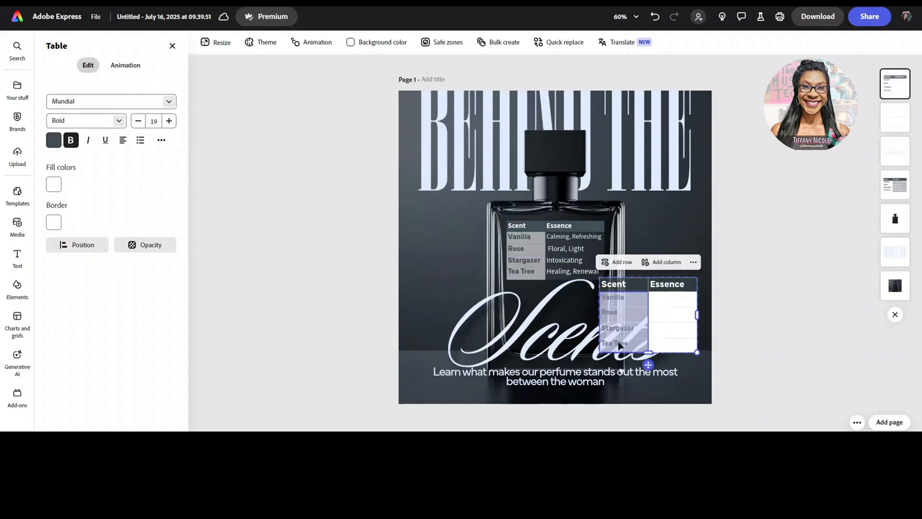
click(764, 271)
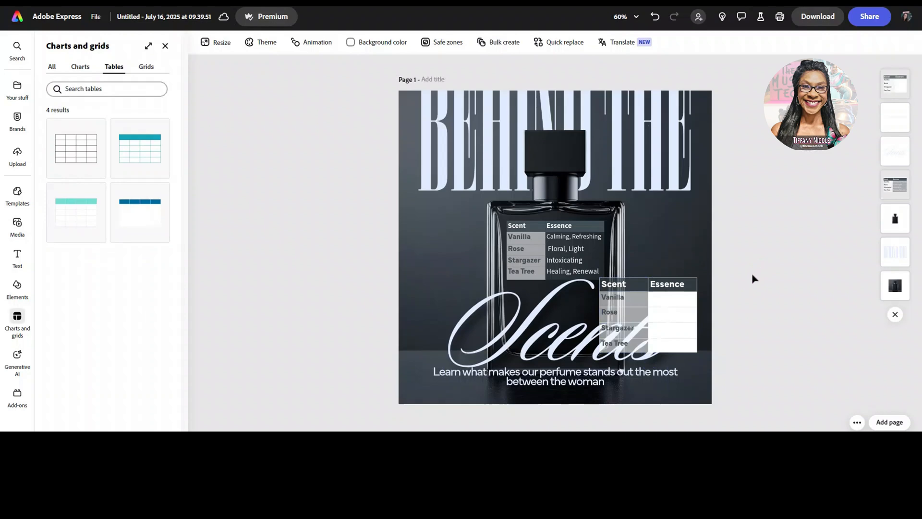
Step: Copy the four essence descriptions from the original table into the empty cells of the new table's Essence column
click(568, 239)
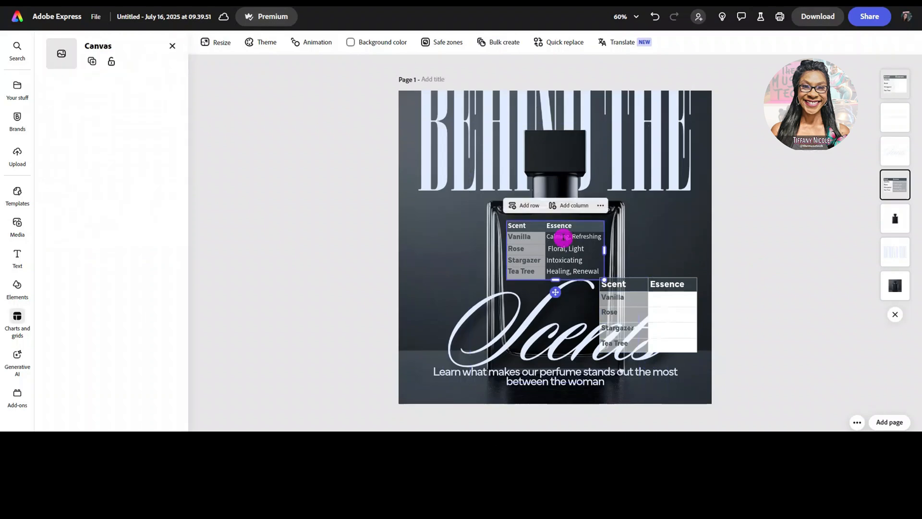
drag(567, 239, 569, 274)
key(ctrl+c)
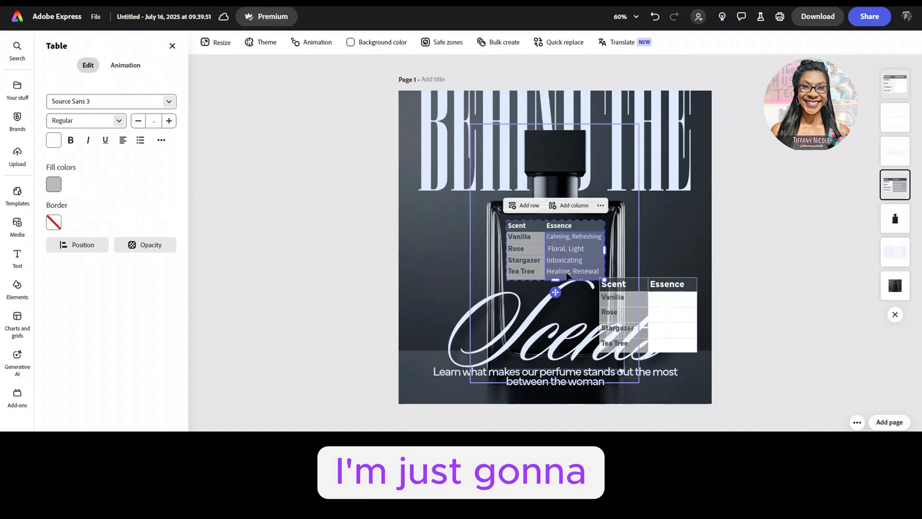
click(666, 295)
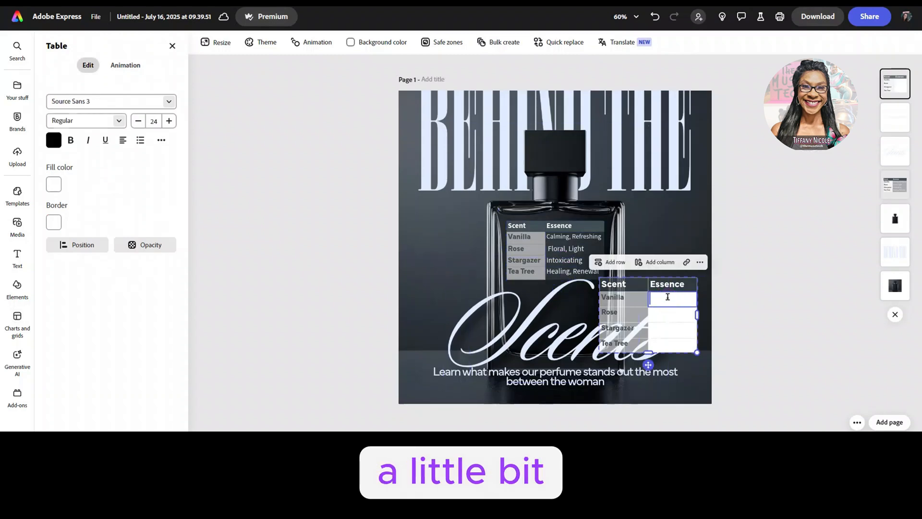
drag(666, 296, 663, 342)
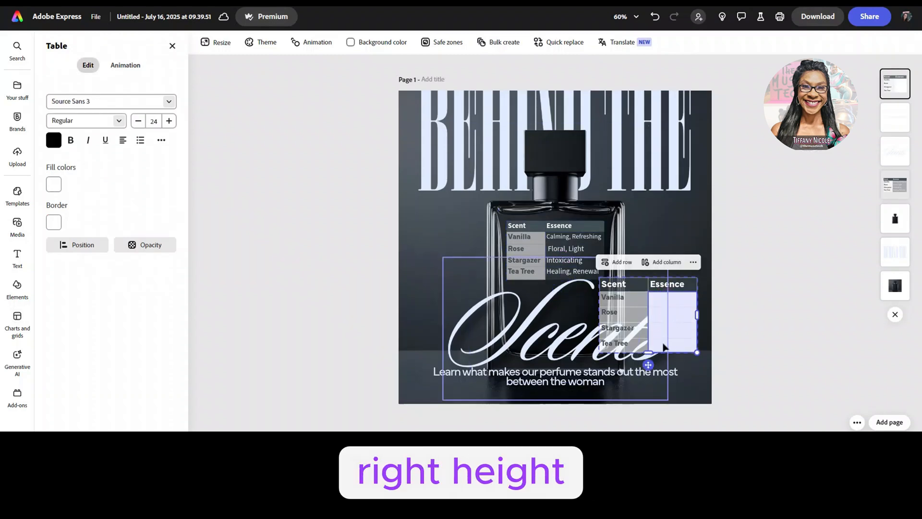
key(ctrl+v)
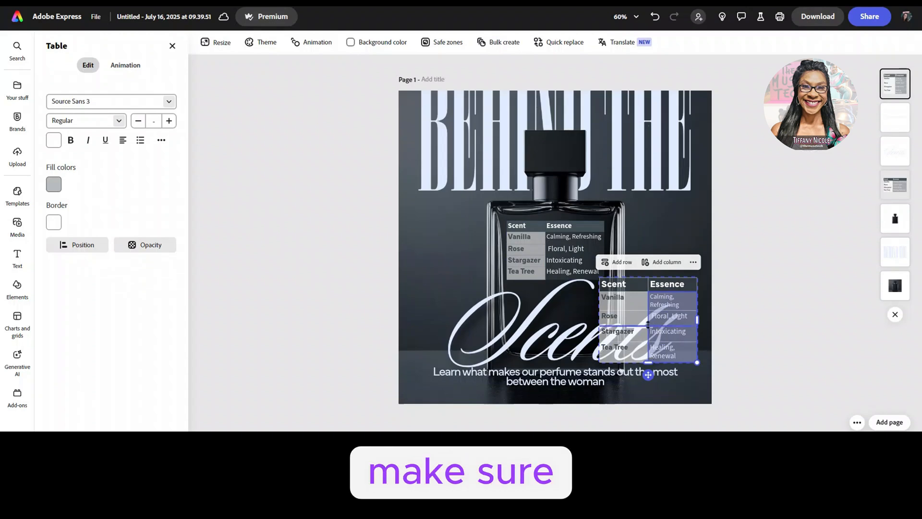
Step: Adjust the new table's column widths so each essence description fits on one line, and shorten its body rows
drag(648, 323, 640, 321)
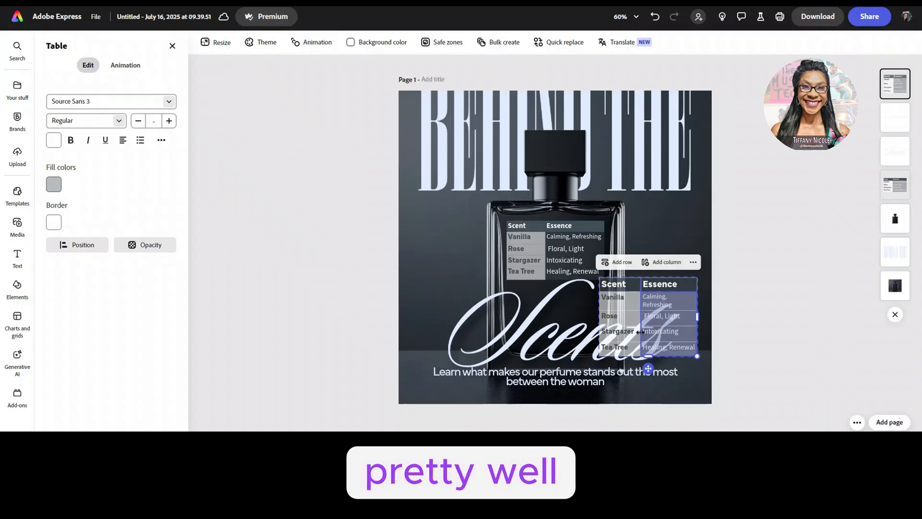
drag(696, 317, 704, 319)
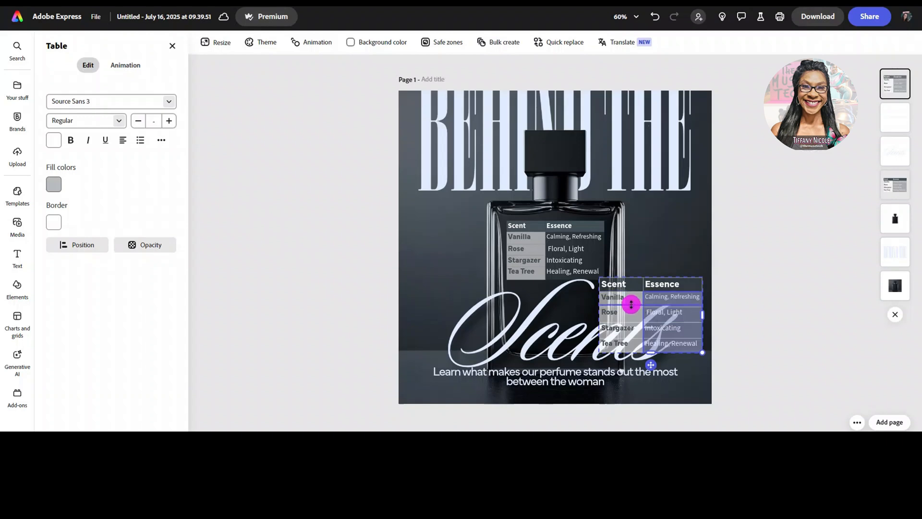
drag(634, 306, 632, 337)
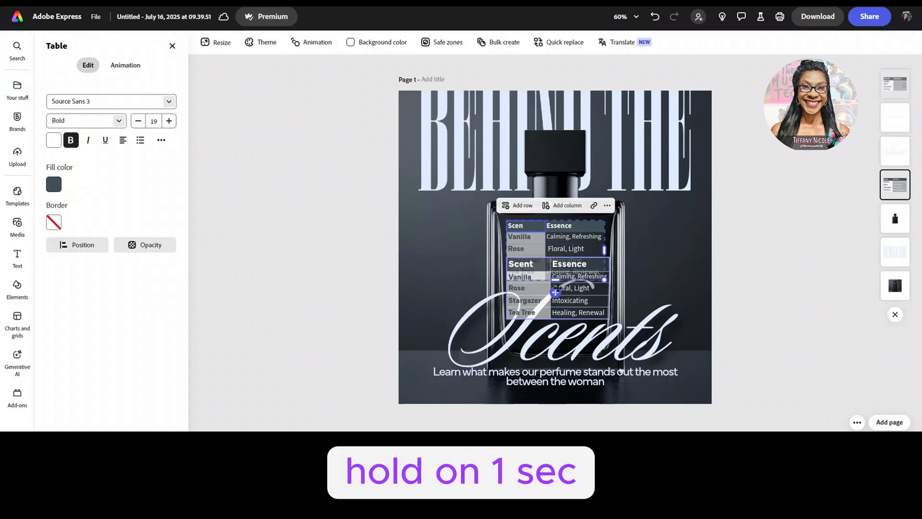
Step: Move the original table off the bottle, away from the new one, and delete it
drag(557, 294, 663, 294)
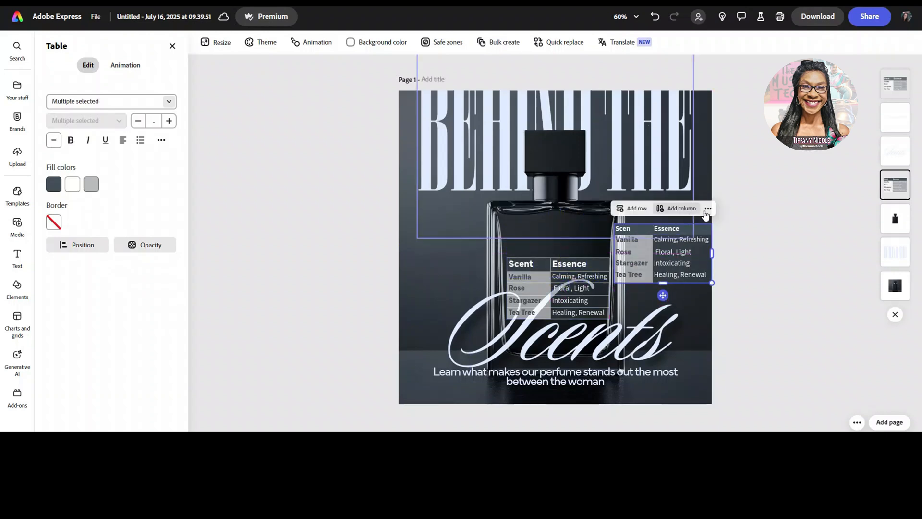
click(707, 210)
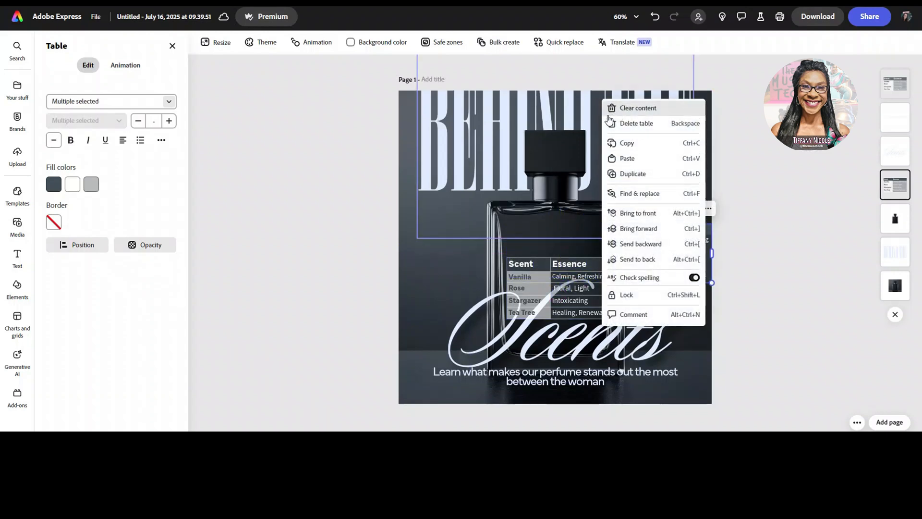
click(694, 261)
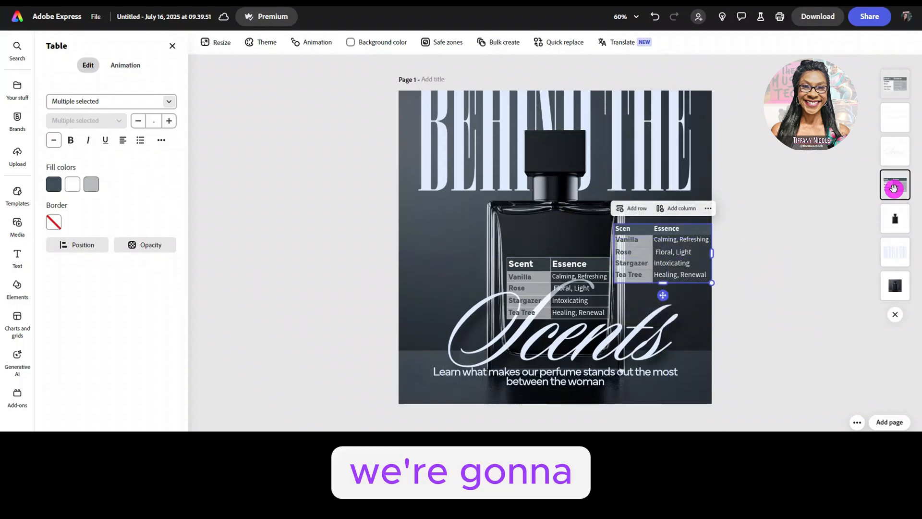
key(Delete)
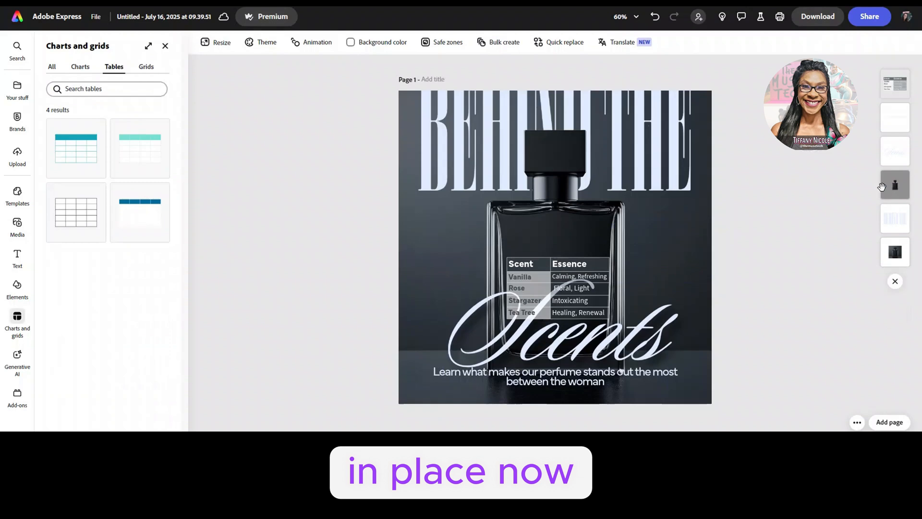
Step: Move the remaining table up to the upper part of the perfume bottle, clear of most of the Scents lettering
click(535, 262)
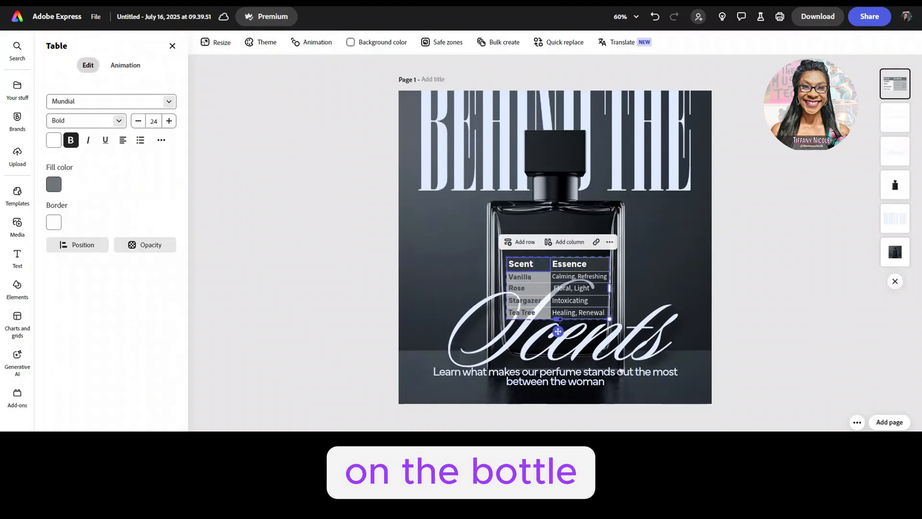
drag(558, 331, 559, 298)
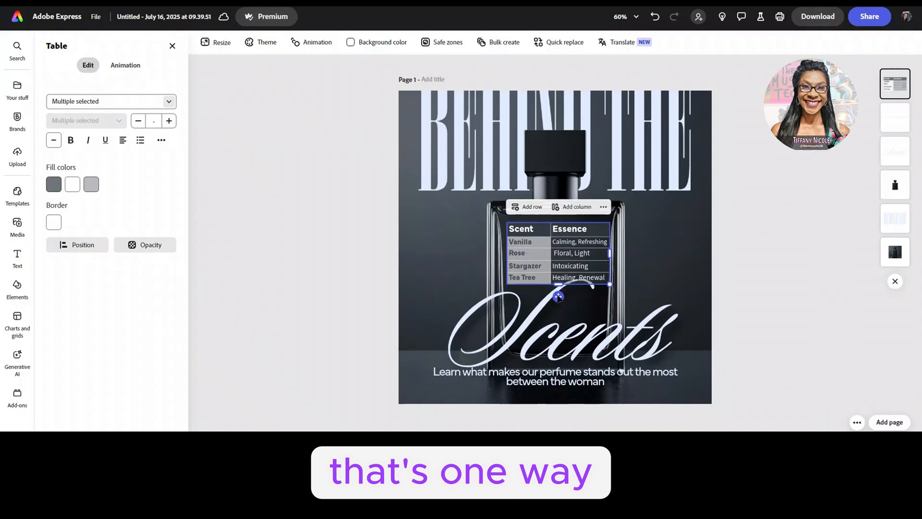
drag(557, 295, 558, 296)
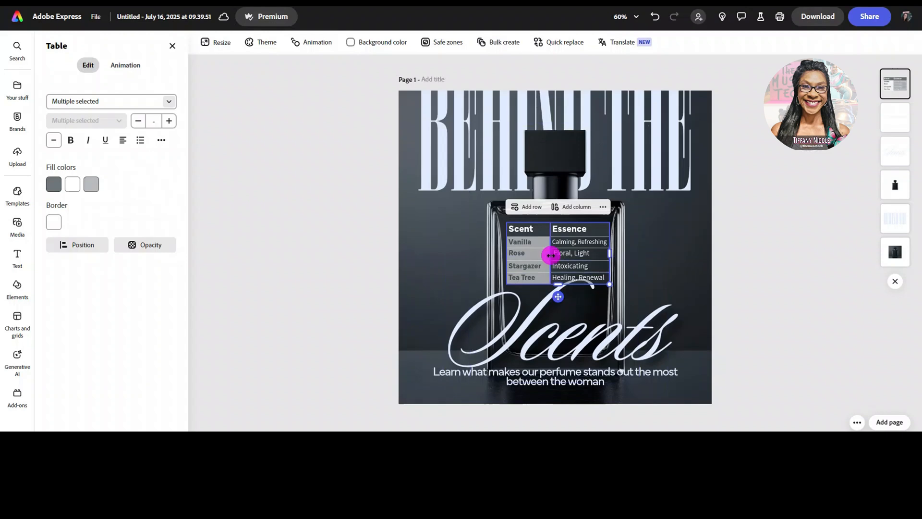
Step: Narrow the Scent column and the overall table width, and set the four scent names' font size to 18 so Stargazer fits on one line
drag(550, 255, 543, 253)
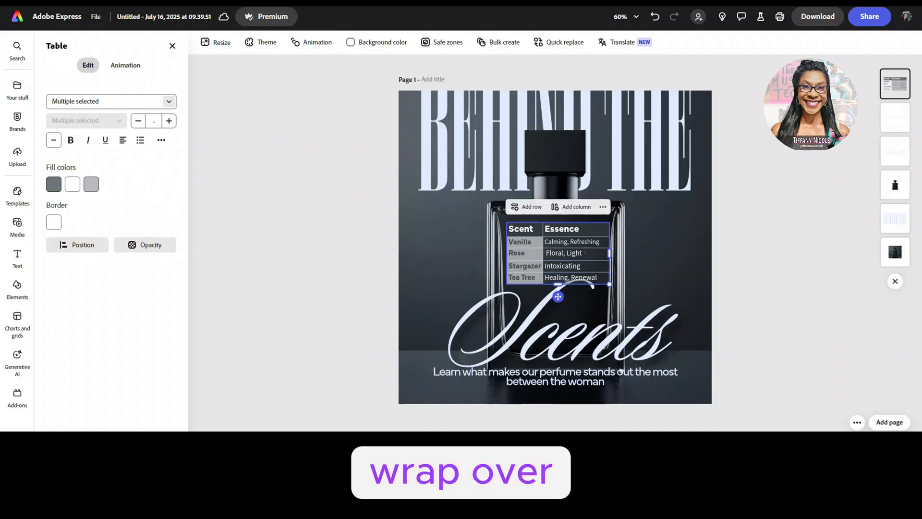
drag(611, 255, 606, 255)
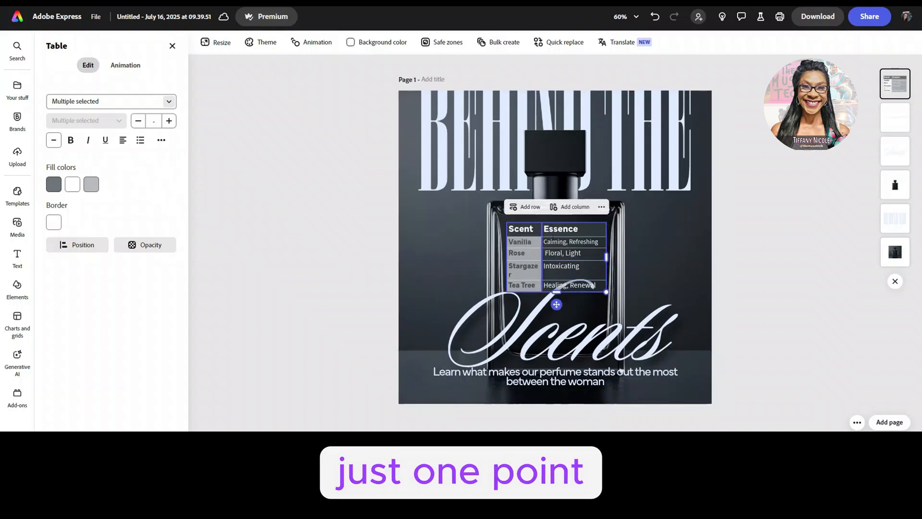
drag(516, 242, 519, 274)
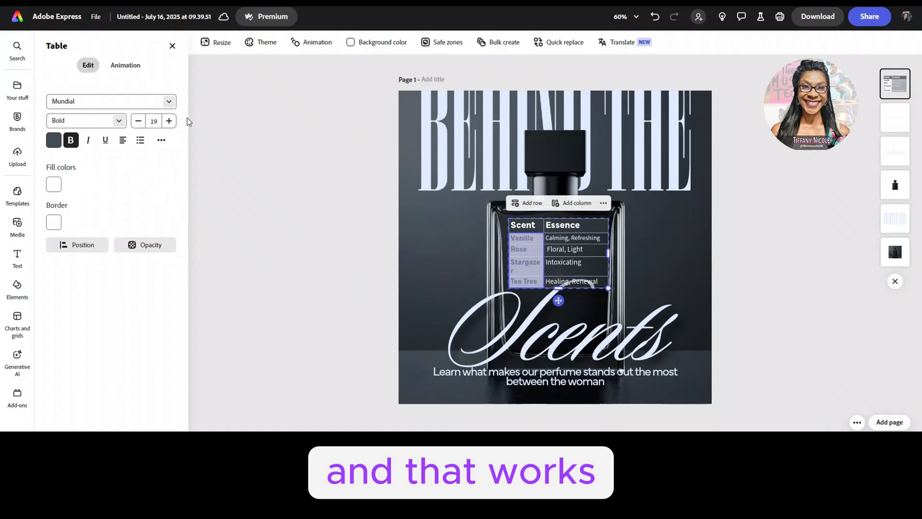
click(137, 121)
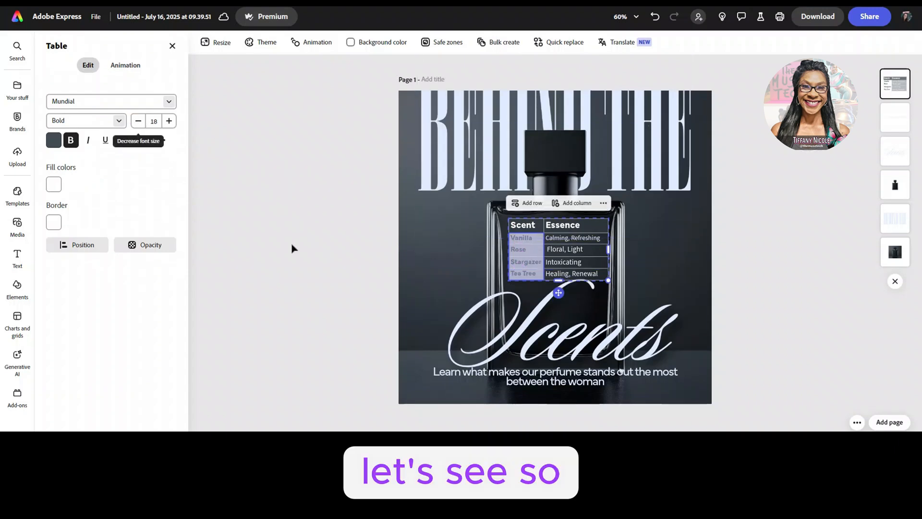
click(357, 256)
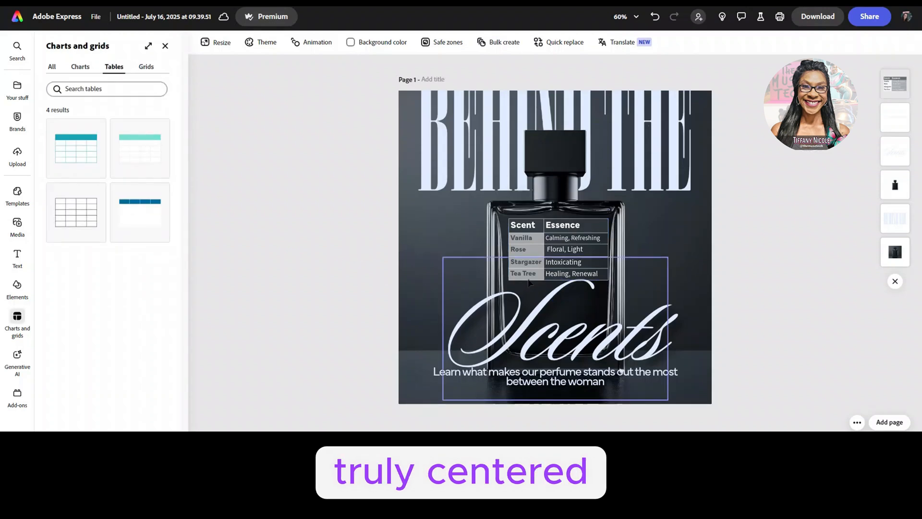
Step: Center the table horizontally with the perfume bottle image
click(525, 223)
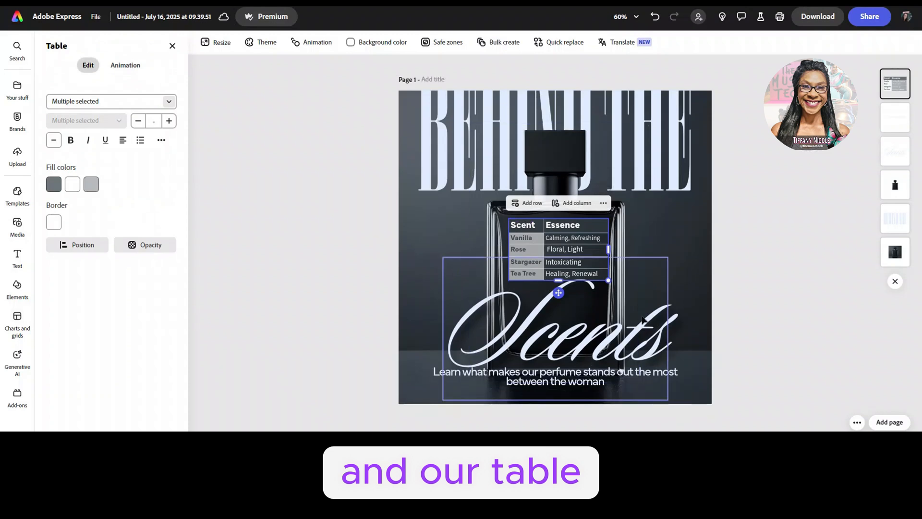
shift+click(626, 245)
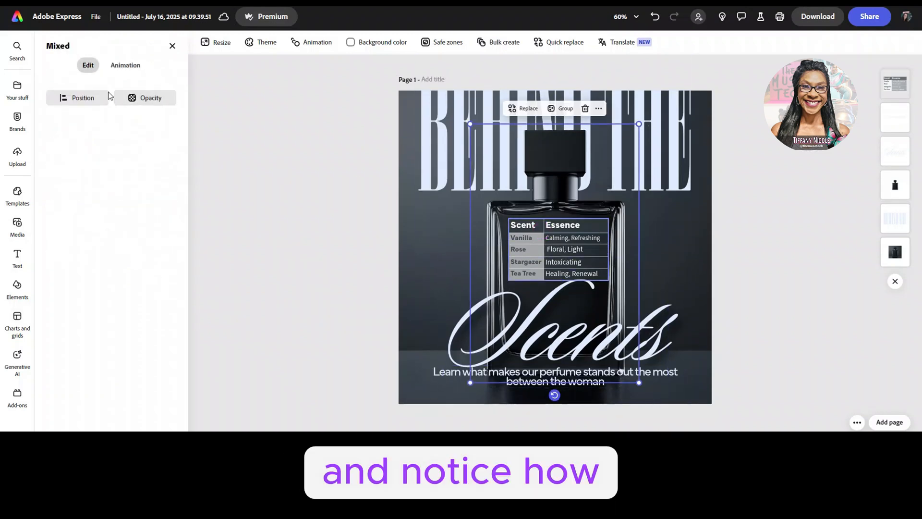
click(91, 96)
click(123, 165)
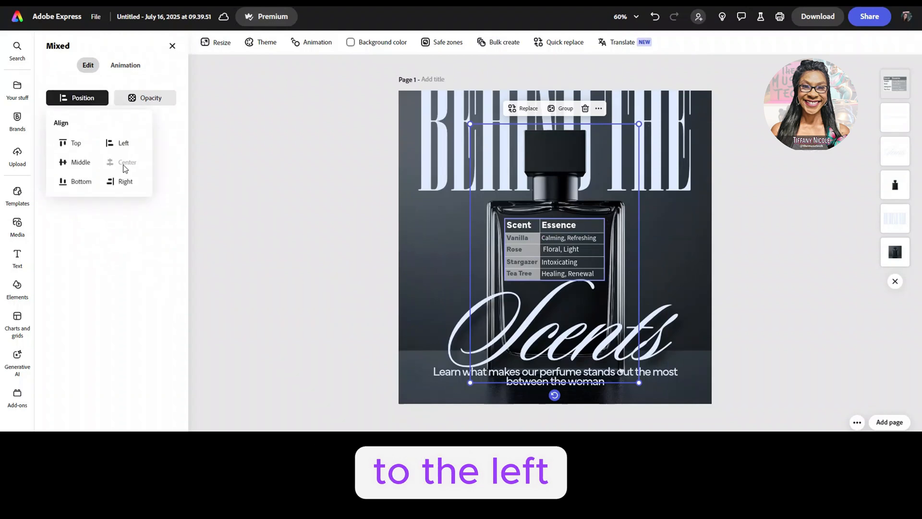
click(261, 238)
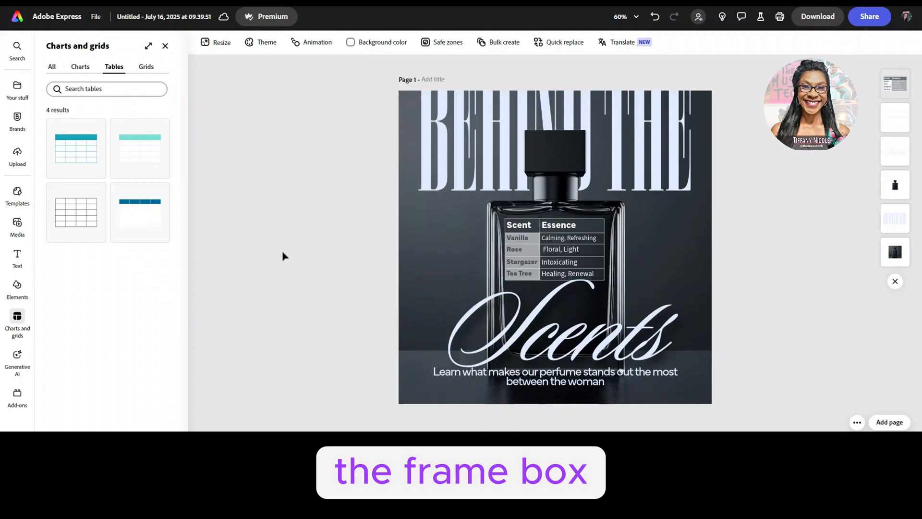
Step: Crop both sides of the perfume bottle image so its frame fits closely around the bottle's edges
click(624, 245)
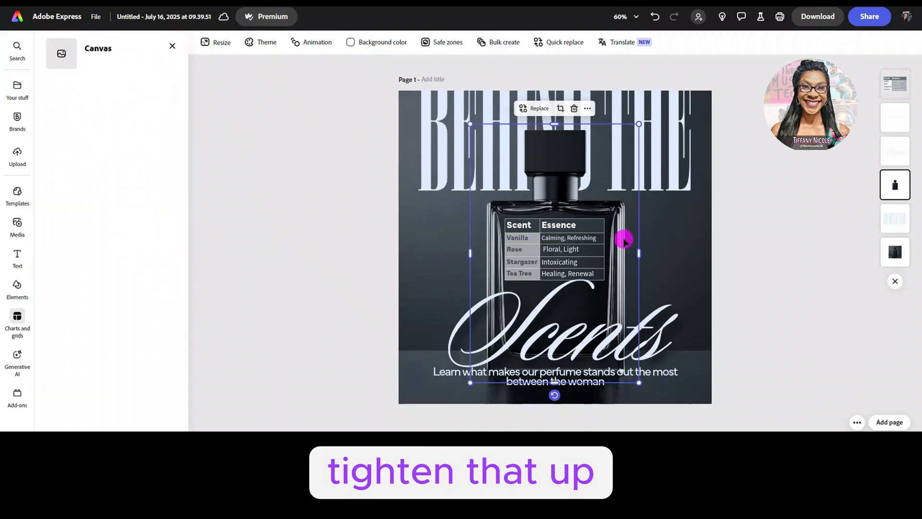
drag(639, 253, 626, 254)
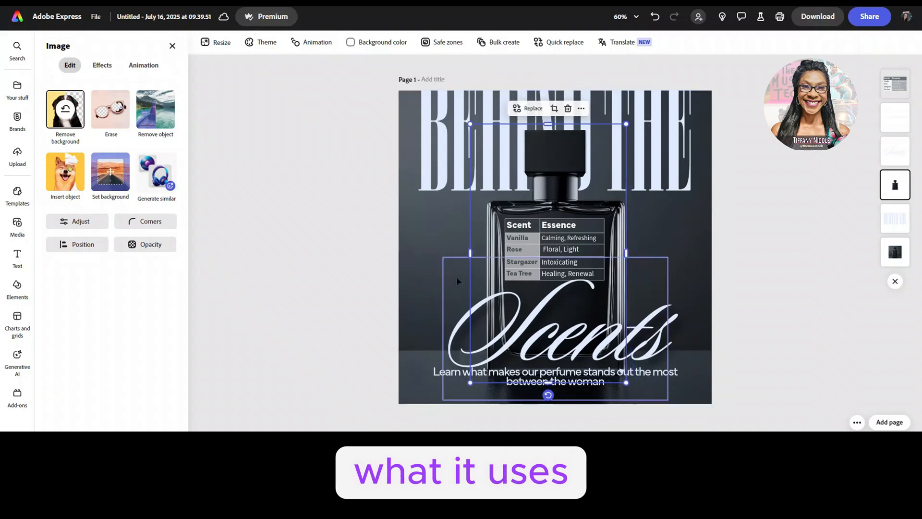
drag(470, 252, 487, 252)
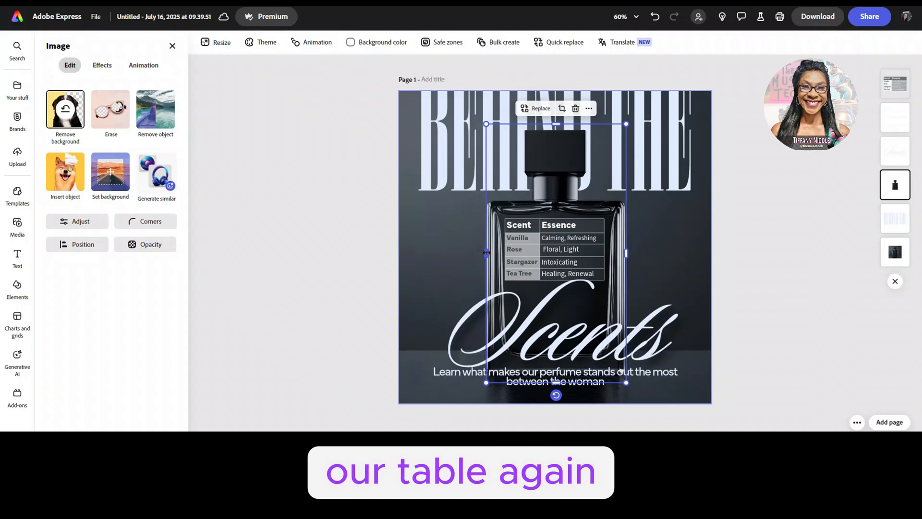
Step: Align the table and the tightly cropped bottle image to each other's horizontal center
shift+click(566, 234)
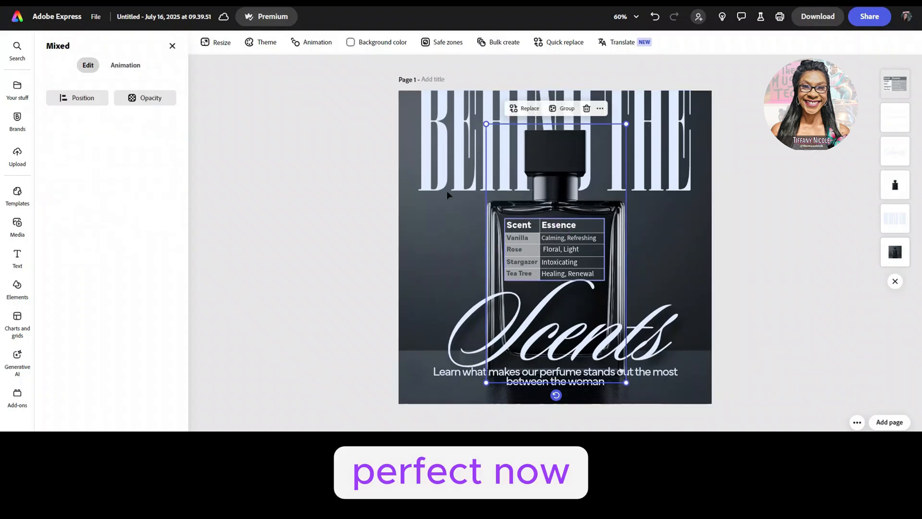
click(86, 97)
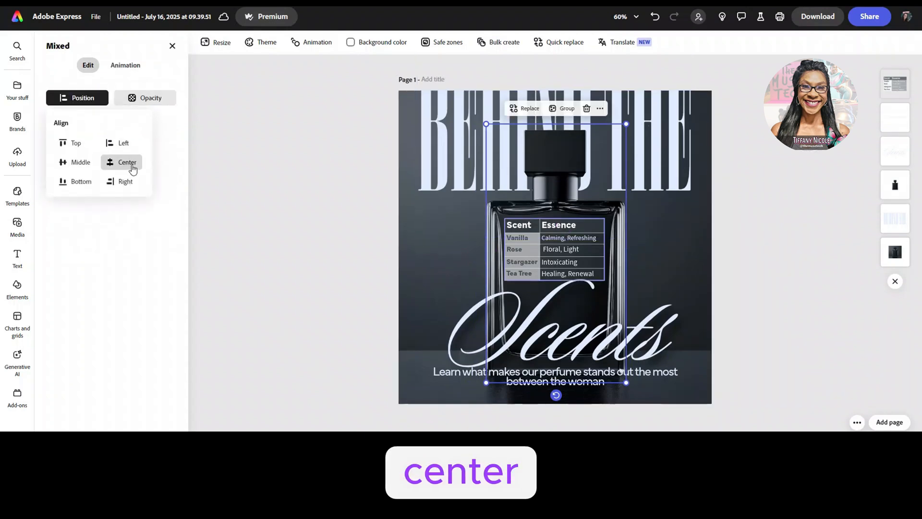
click(133, 169)
click(309, 260)
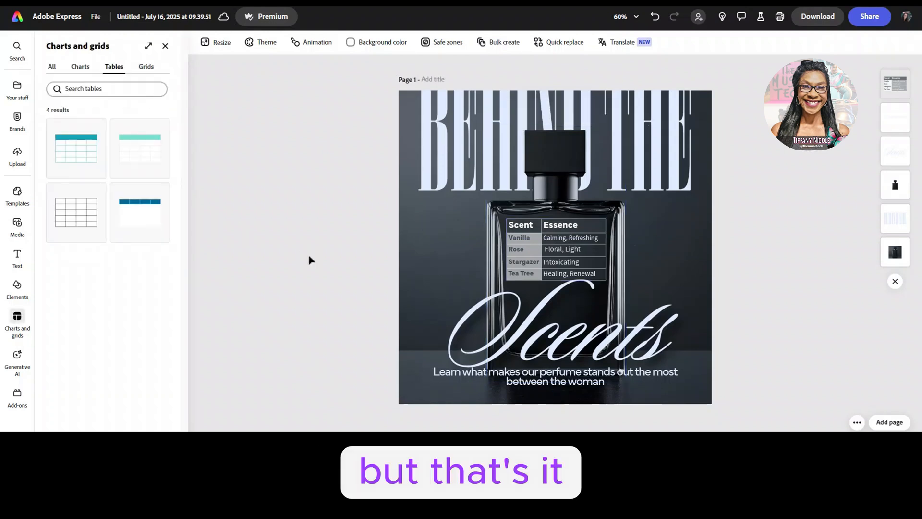
Step: Remove the table's border color and move the table behind the tagline and the Scents lettering in the layer order
click(554, 226)
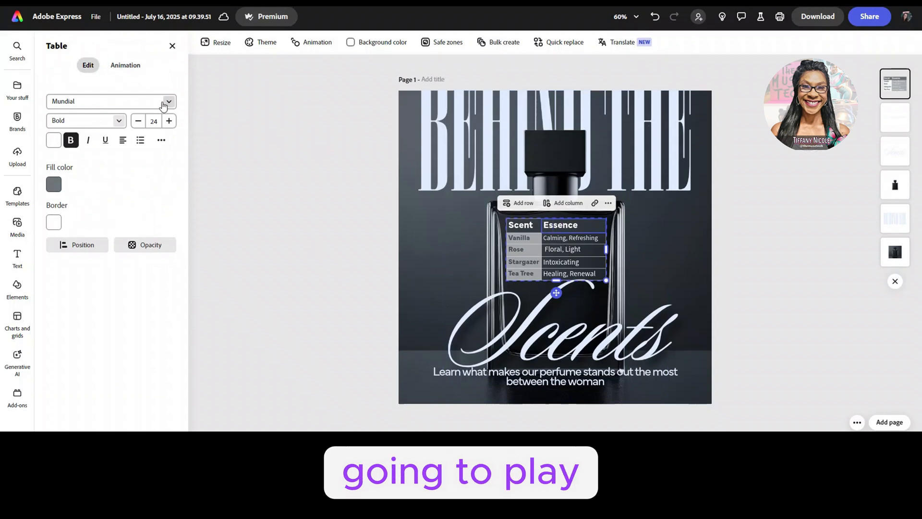
click(53, 222)
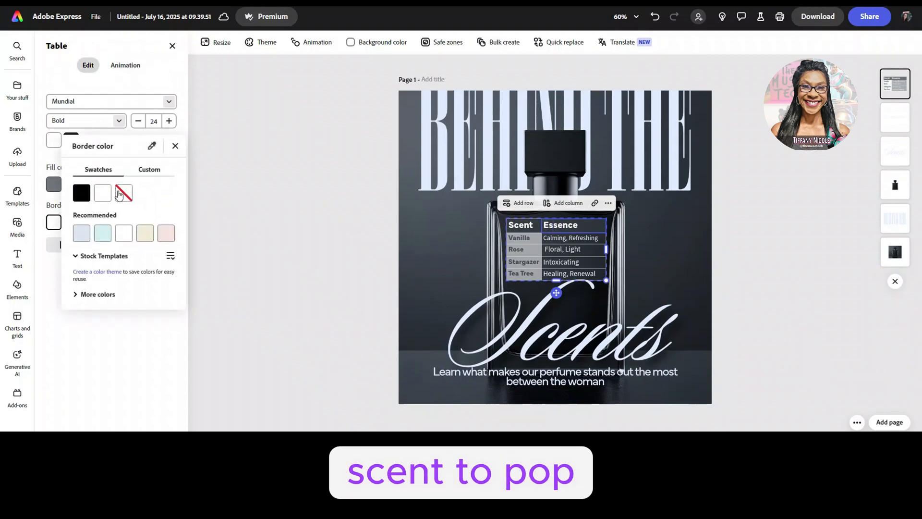
click(120, 194)
click(303, 203)
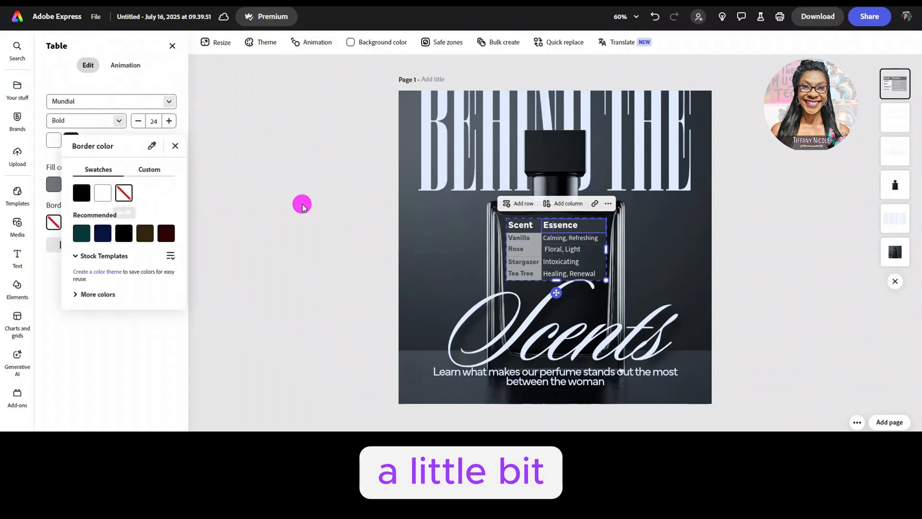
click(340, 219)
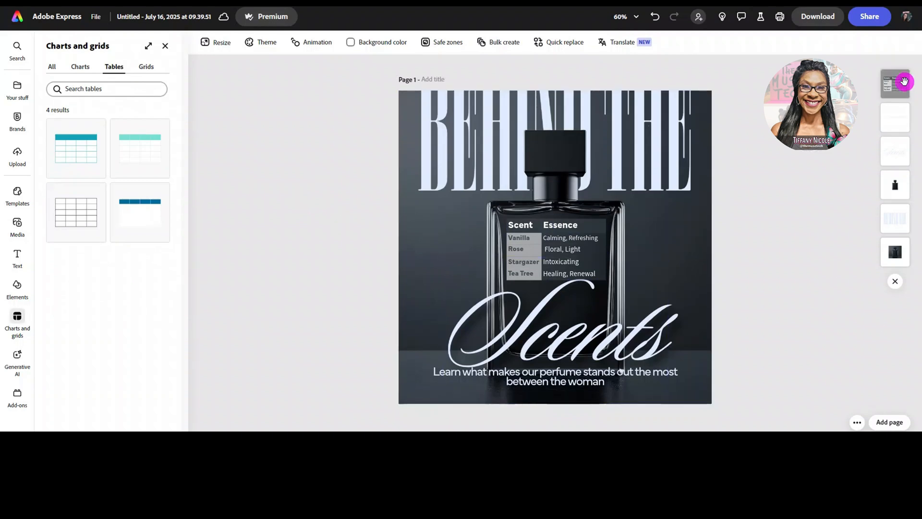
drag(905, 82, 903, 153)
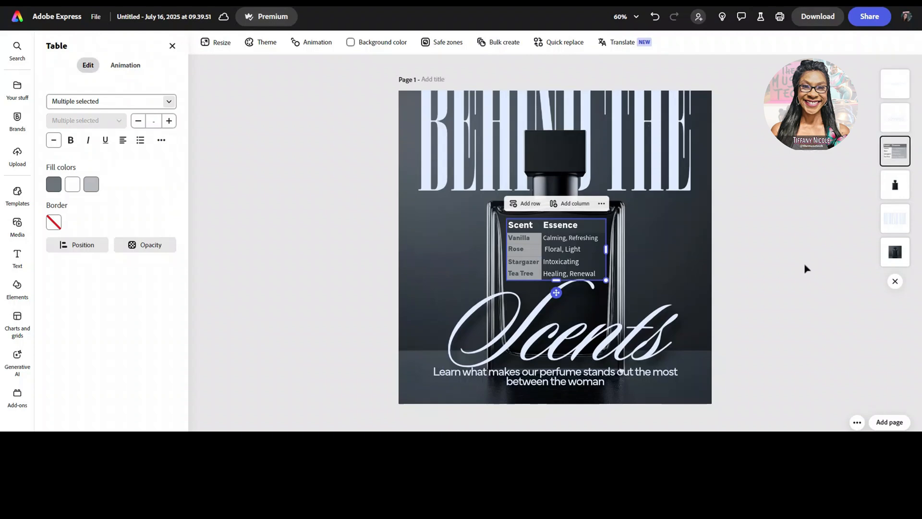
click(802, 272)
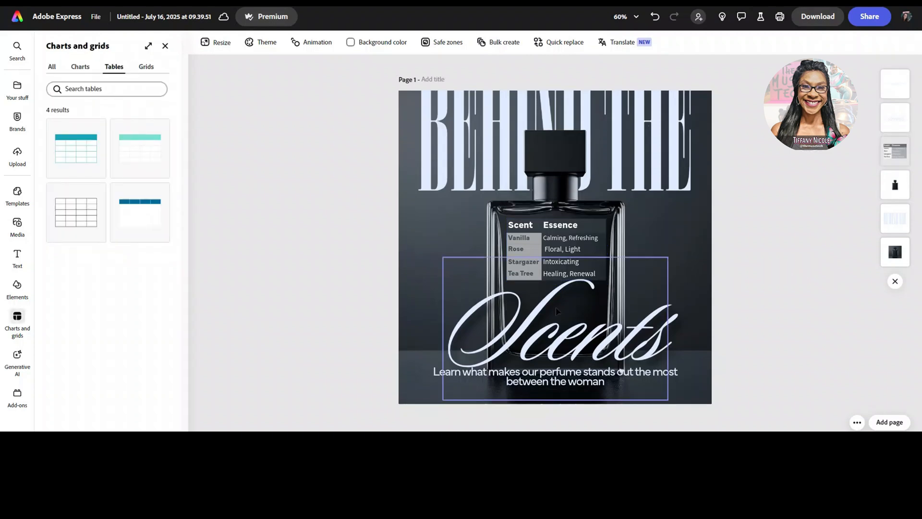
Step: Examine the Smooth shadow effect and its shadow color options on the Scents lettering
click(542, 316)
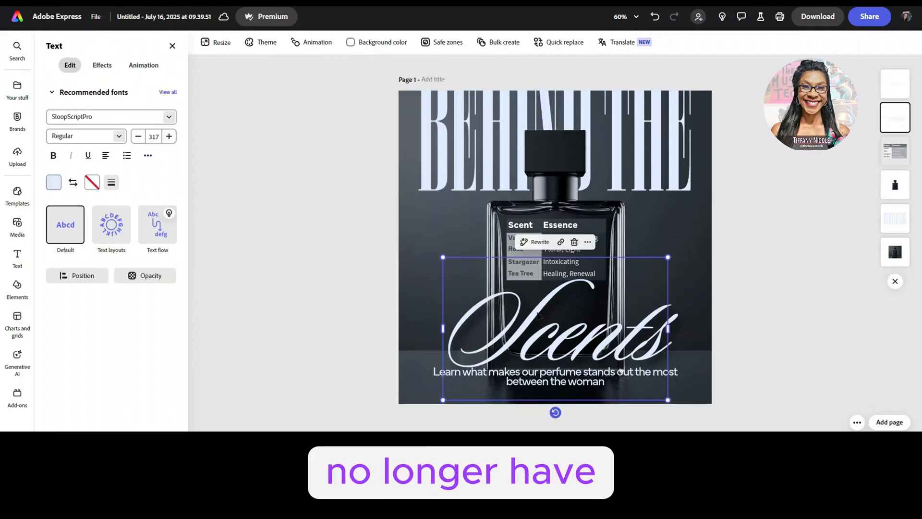
click(101, 67)
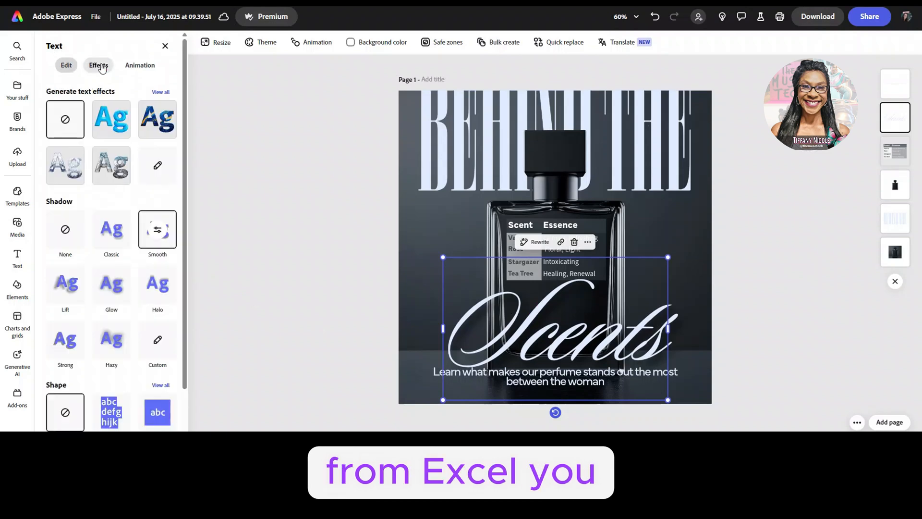
click(154, 232)
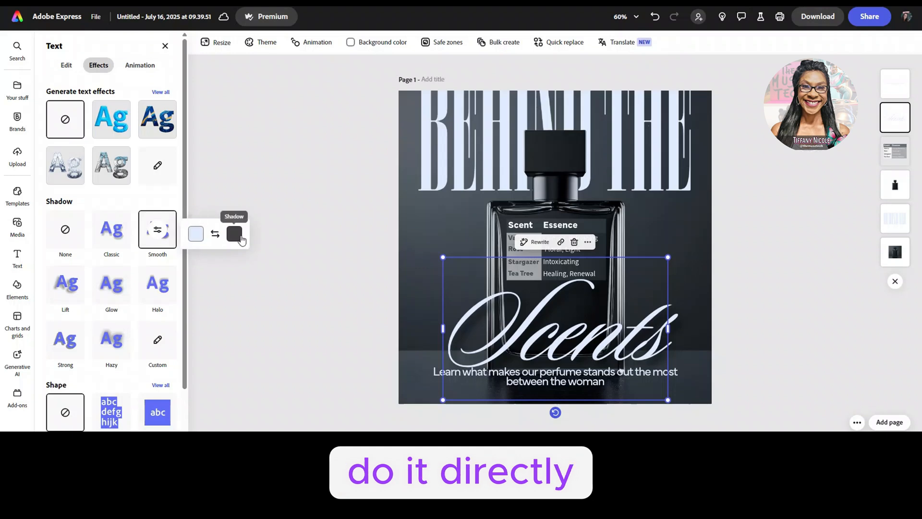
click(234, 233)
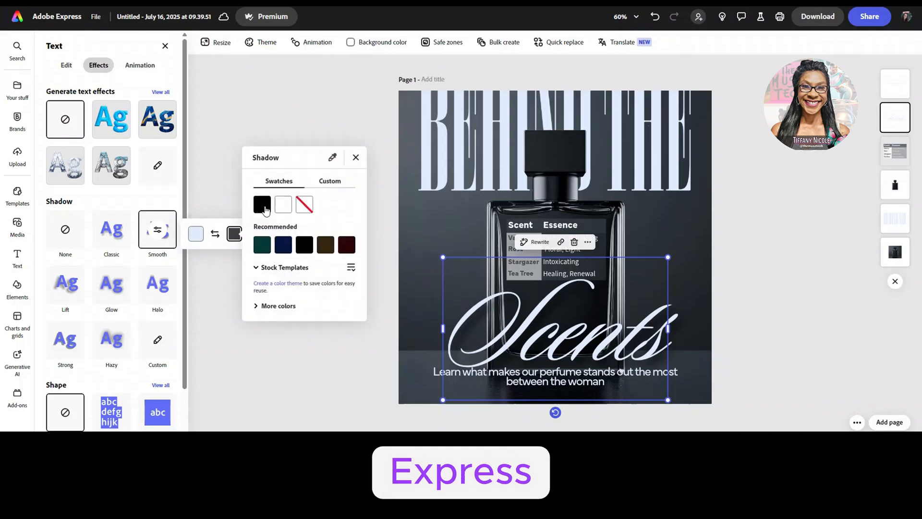
click(243, 83)
click(321, 117)
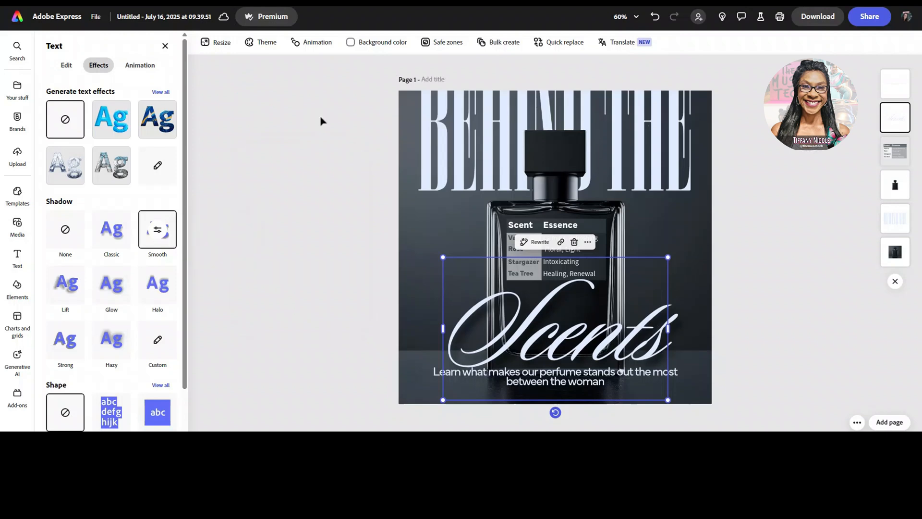
click(795, 248)
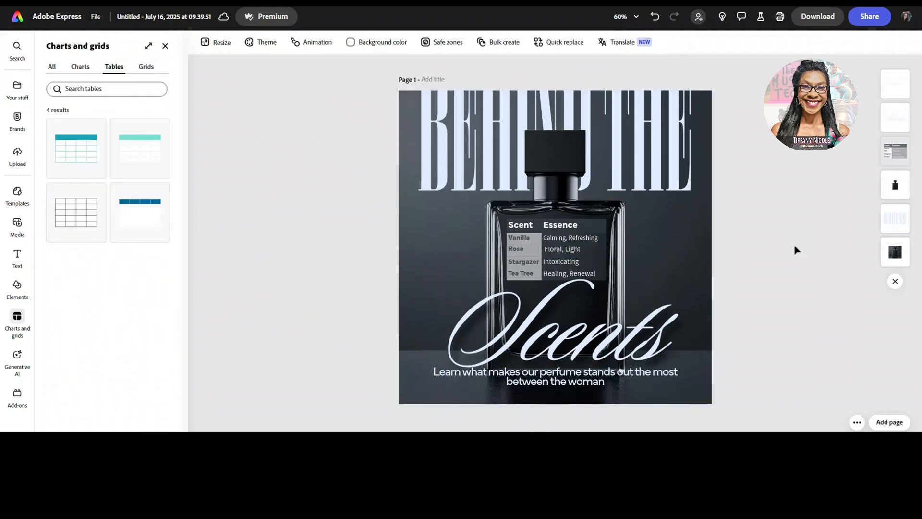